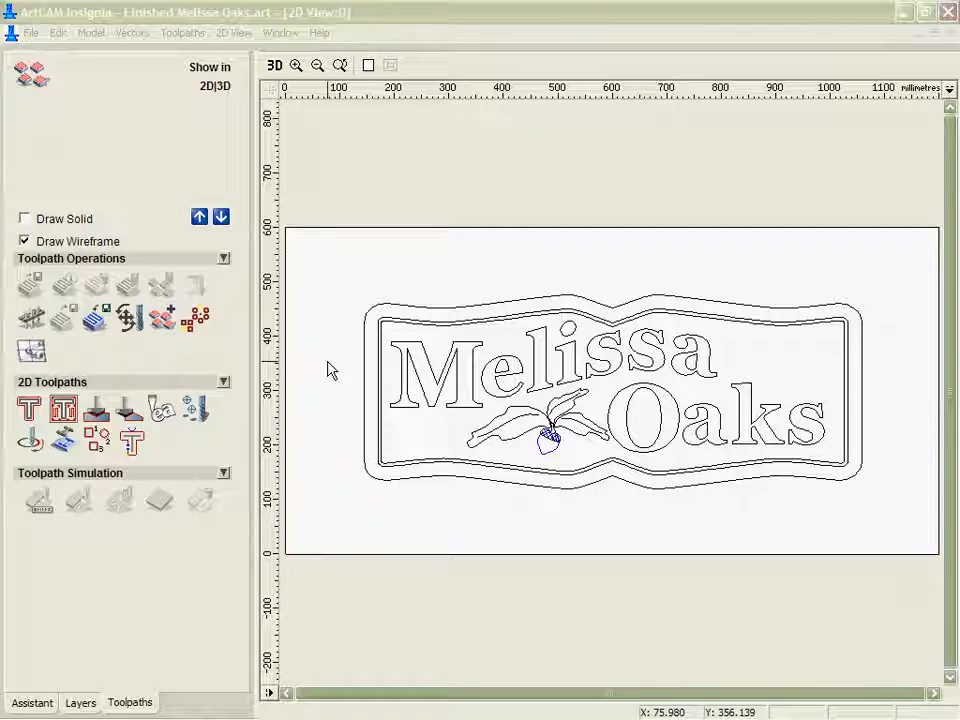
# Inspect the machining settings of the metric wood or plastic End Mill 12 mm in the tool database, leaving them unedited.
pyautogui.click(127, 322)
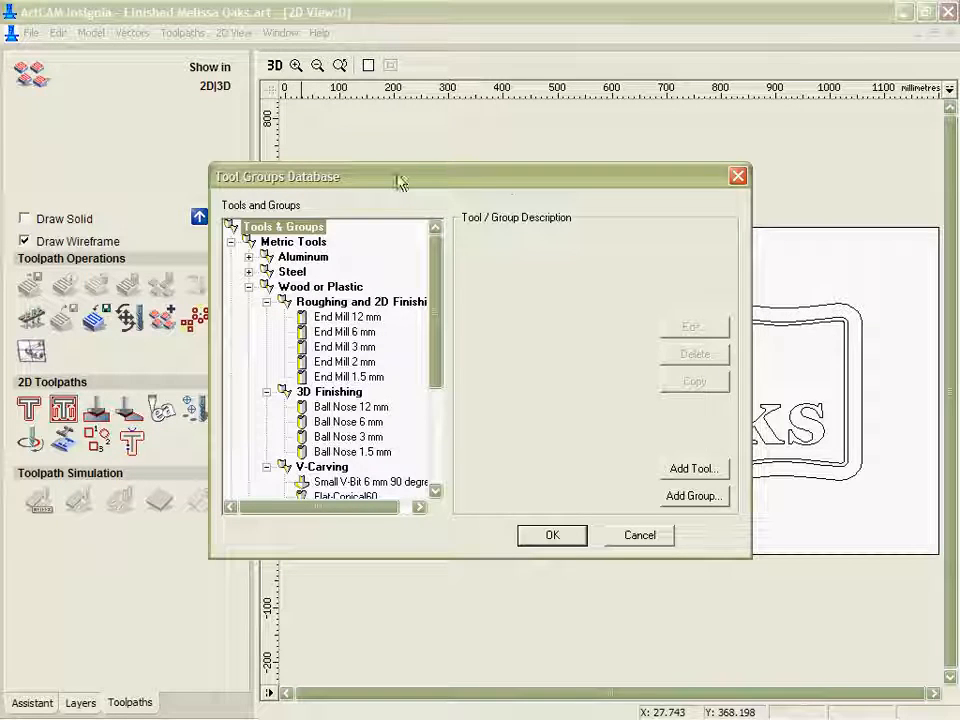
pyautogui.moveTo(400, 180); pyautogui.dragTo(506, 190)
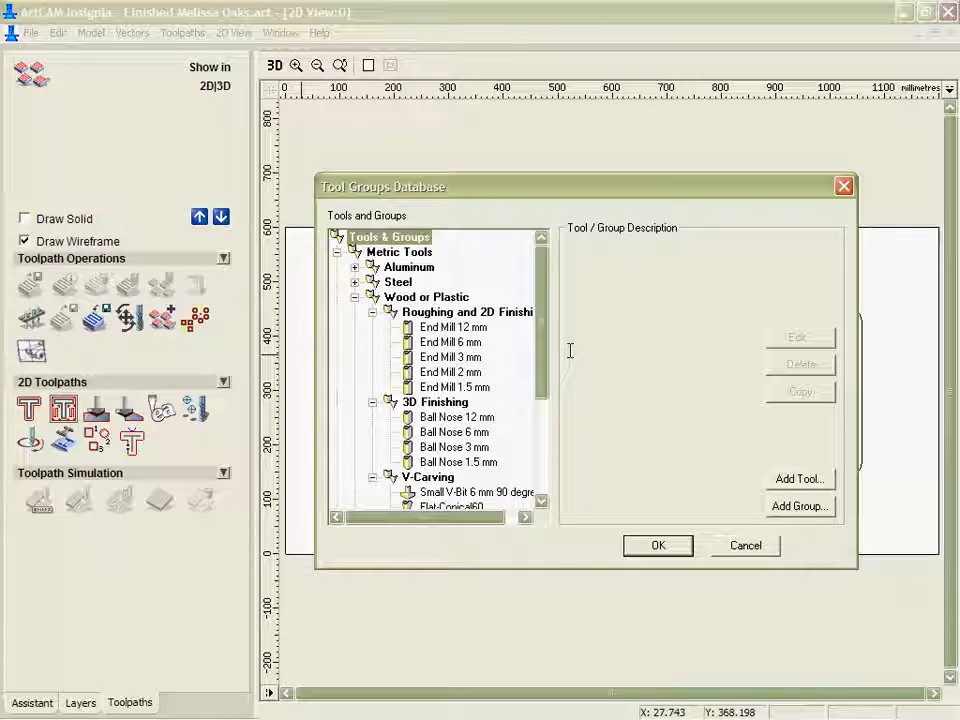
pyautogui.click(416, 328)
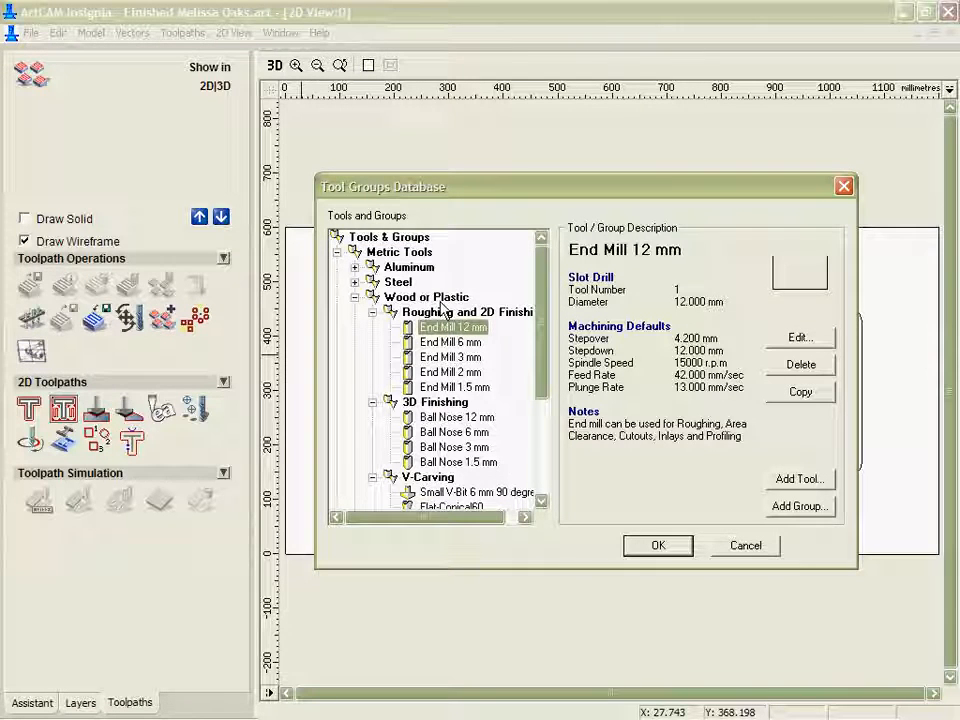
pyautogui.click(799, 337)
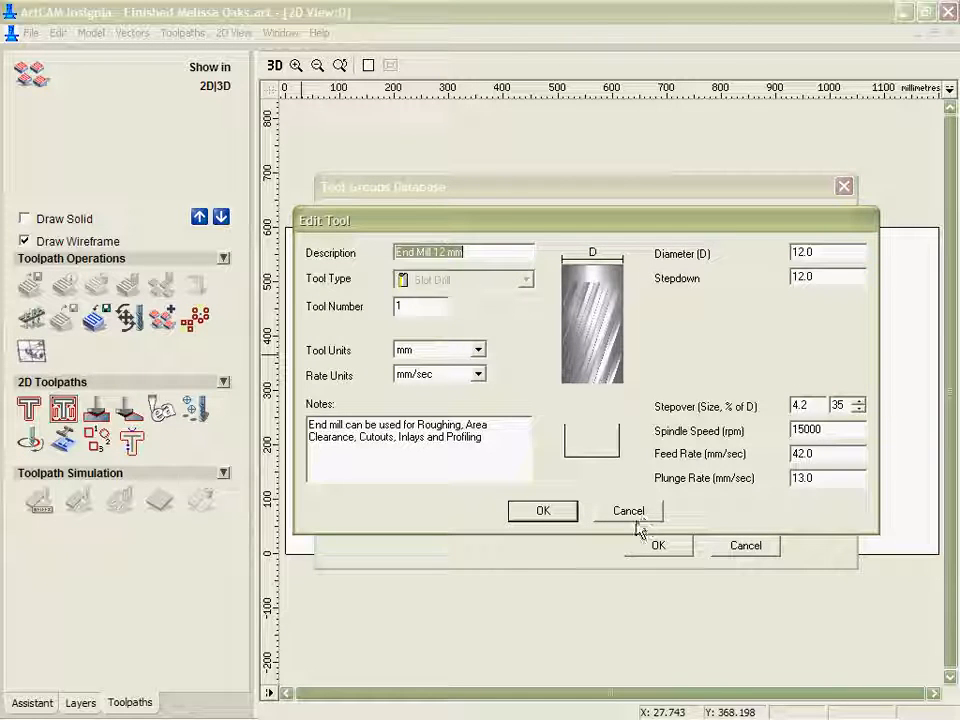
pyautogui.click(628, 511)
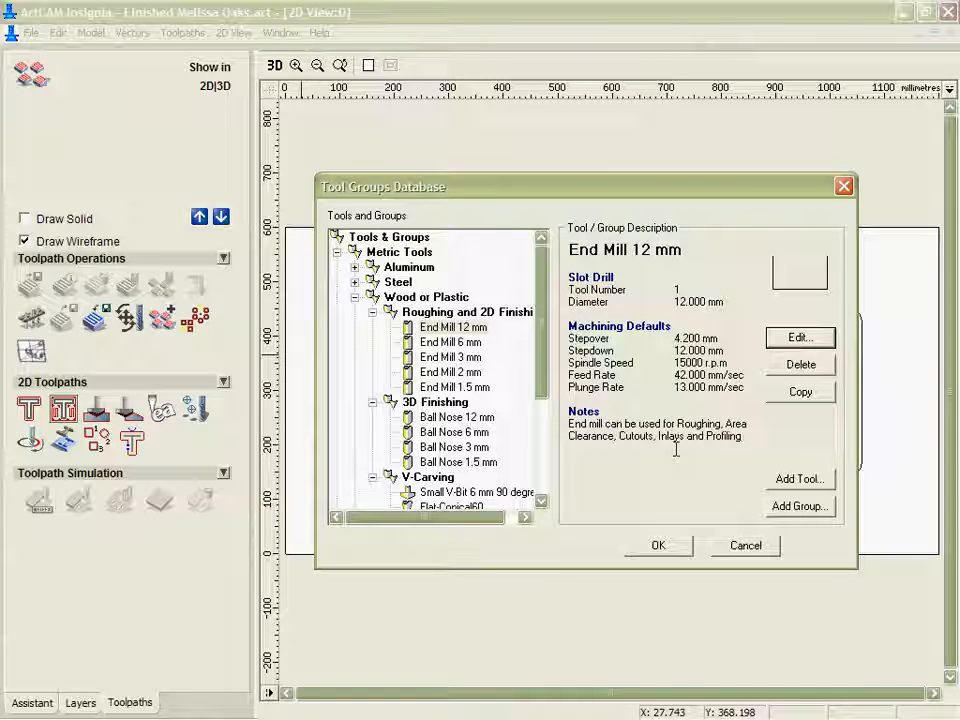
pyautogui.click(660, 546)
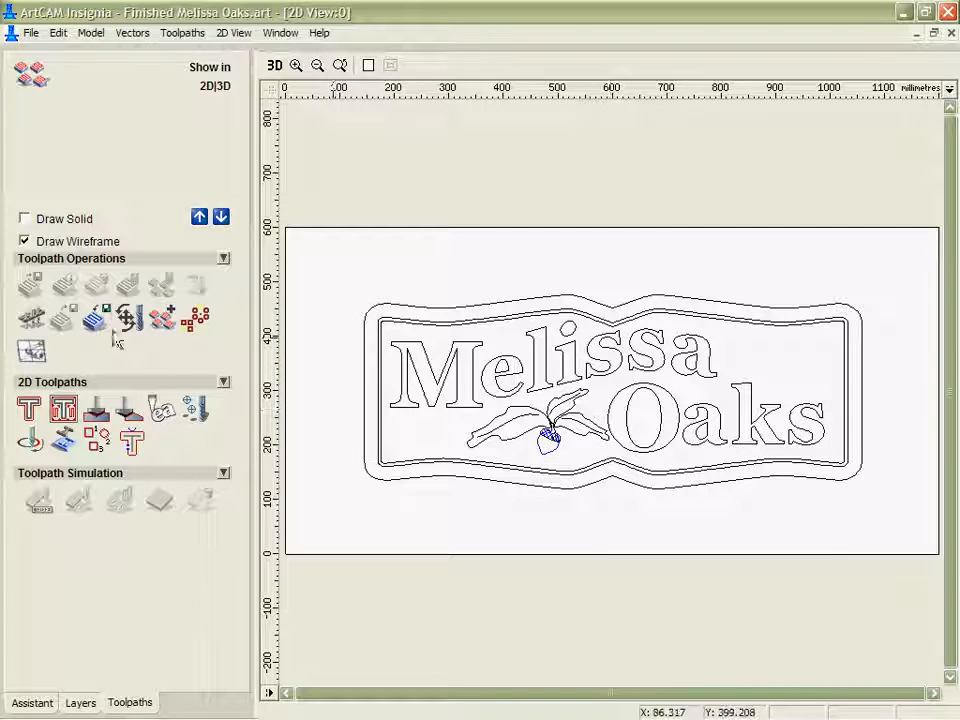
# Load the toolpath template 140-V-cutout.tpl from the Demo folder.
pyautogui.click(31, 350)
pyautogui.click(345, 304)
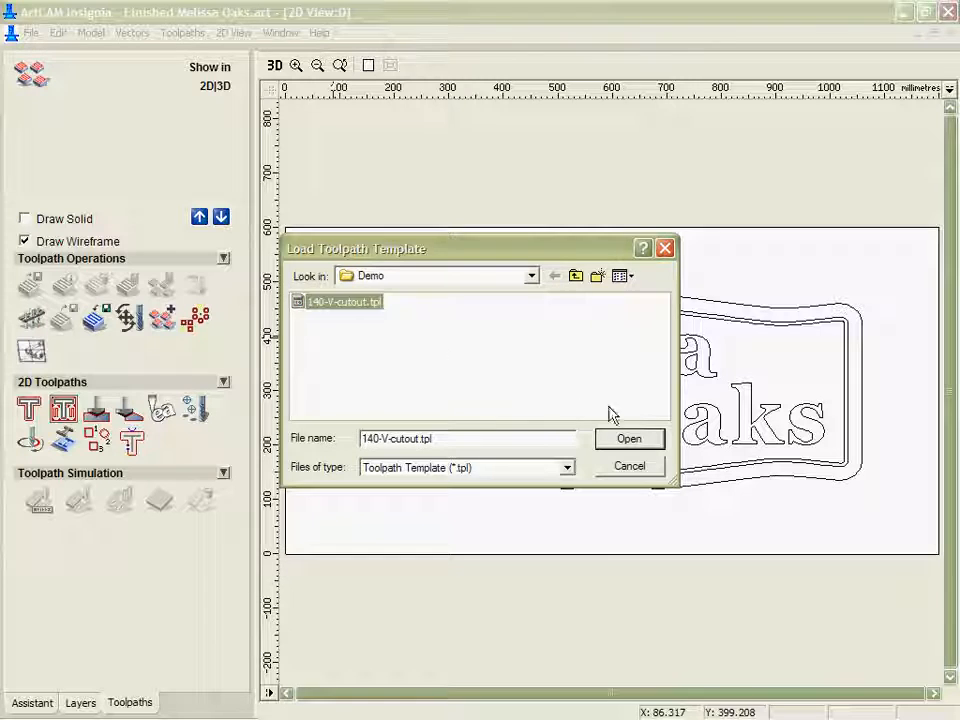
pyautogui.click(626, 440)
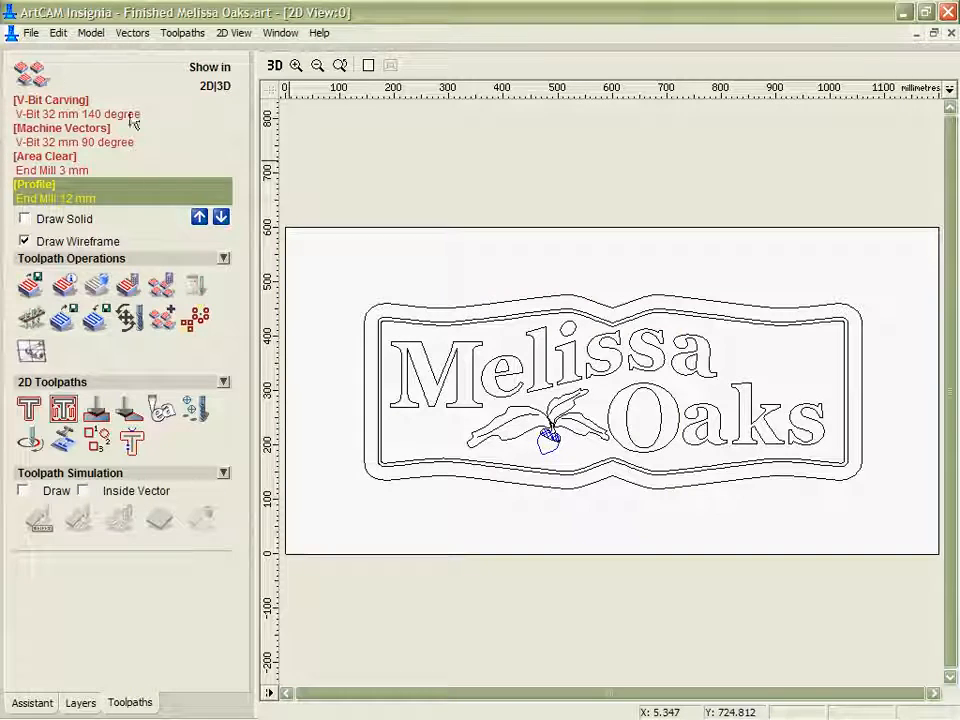
pyautogui.click(90, 115)
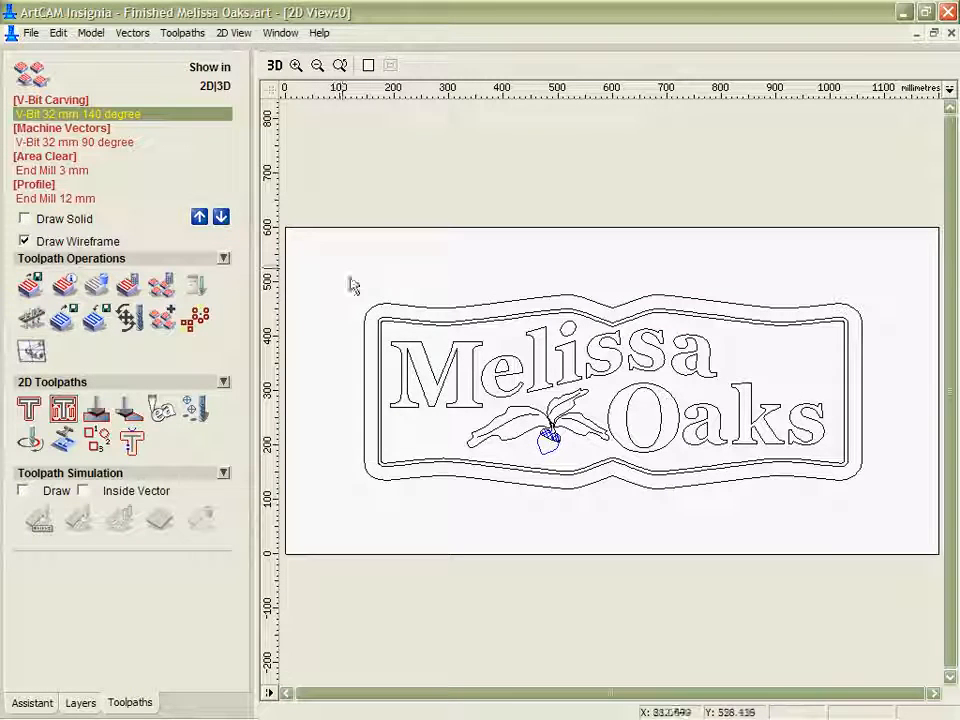
pyautogui.doubleClick(75, 118)
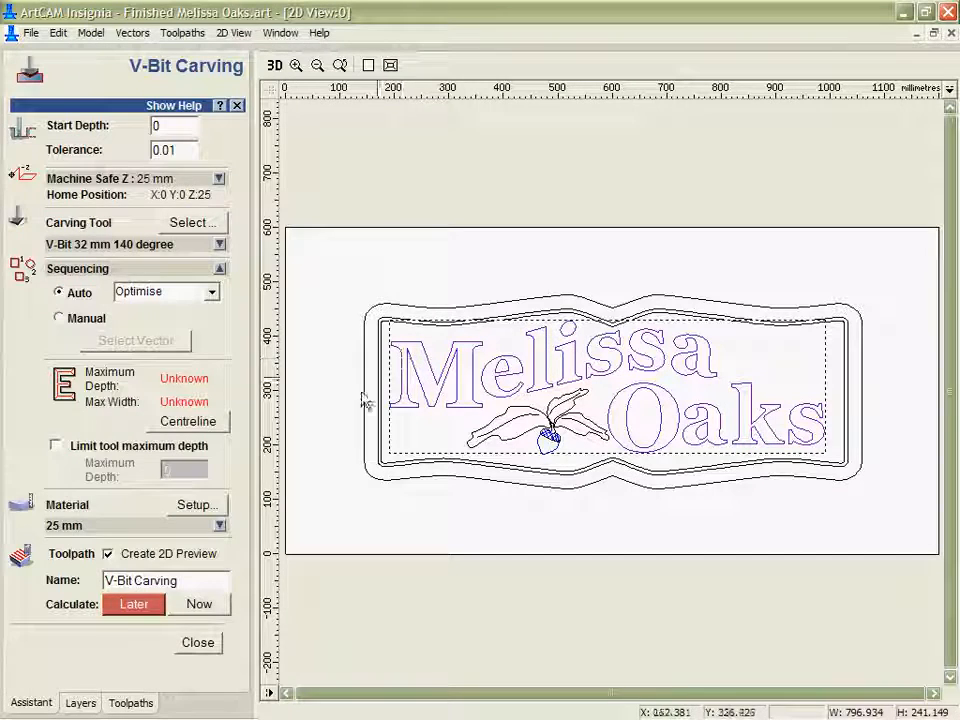
pyautogui.click(199, 604)
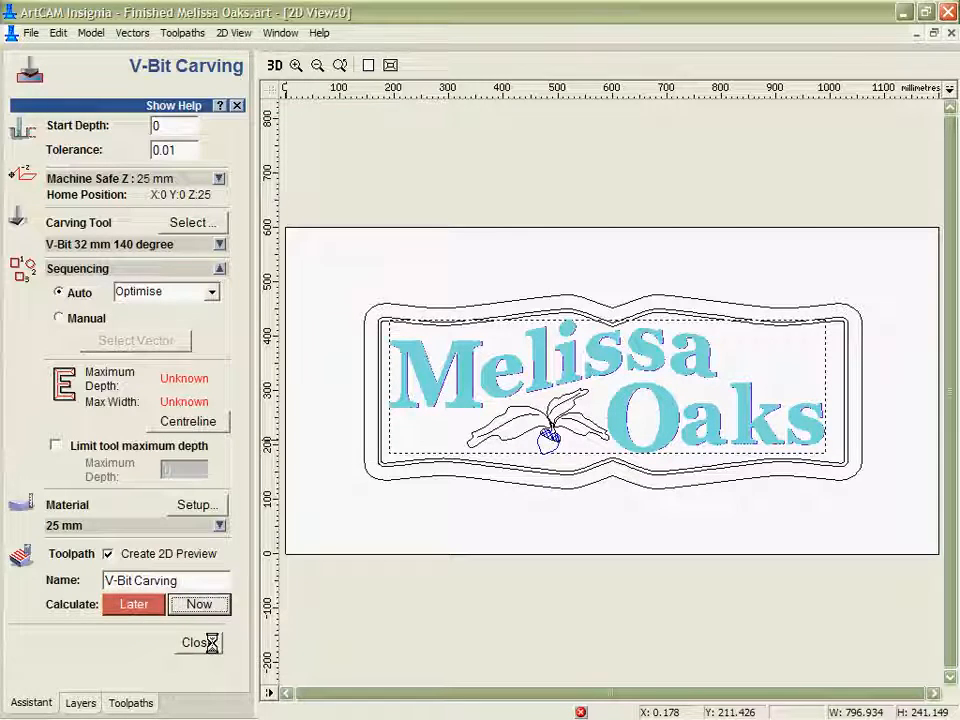
pyautogui.click(199, 642)
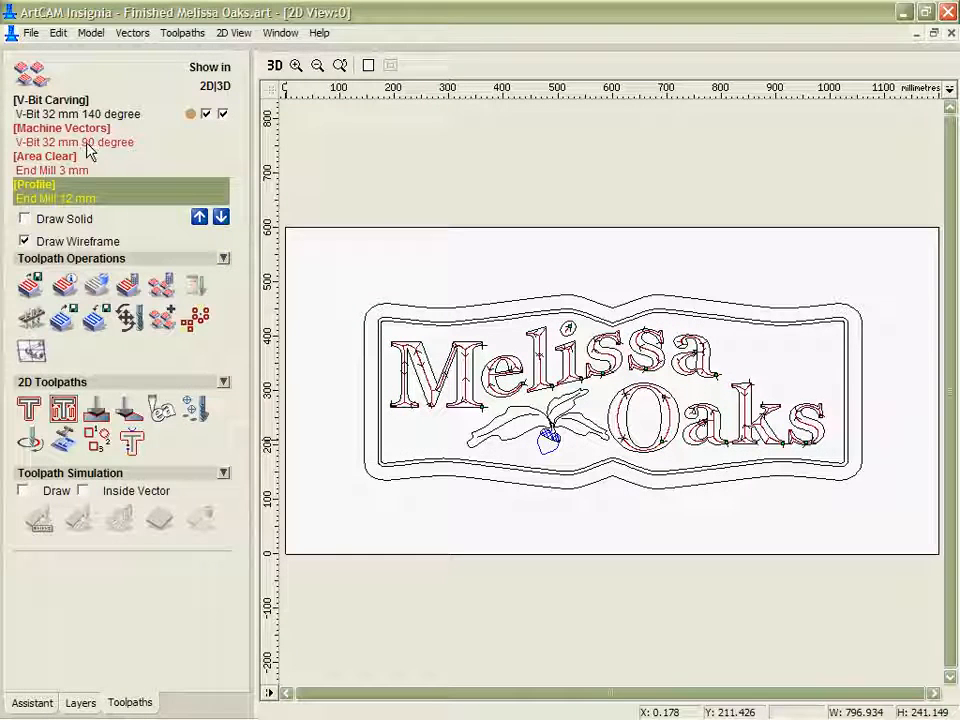
# Calculate the Machine Vectors toolpath for the leaf and acorn artwork with the V-Bit 32 mm 90 degree tool.
pyautogui.click(70, 143)
pyautogui.doubleClick(70, 143)
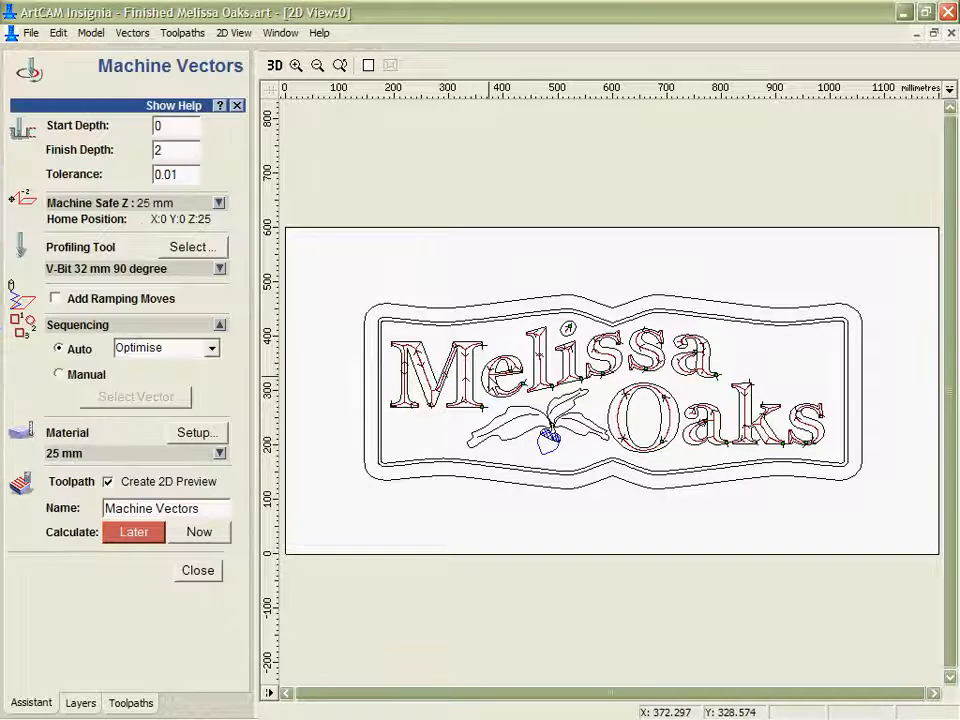
pyautogui.click(510, 420)
pyautogui.click(198, 531)
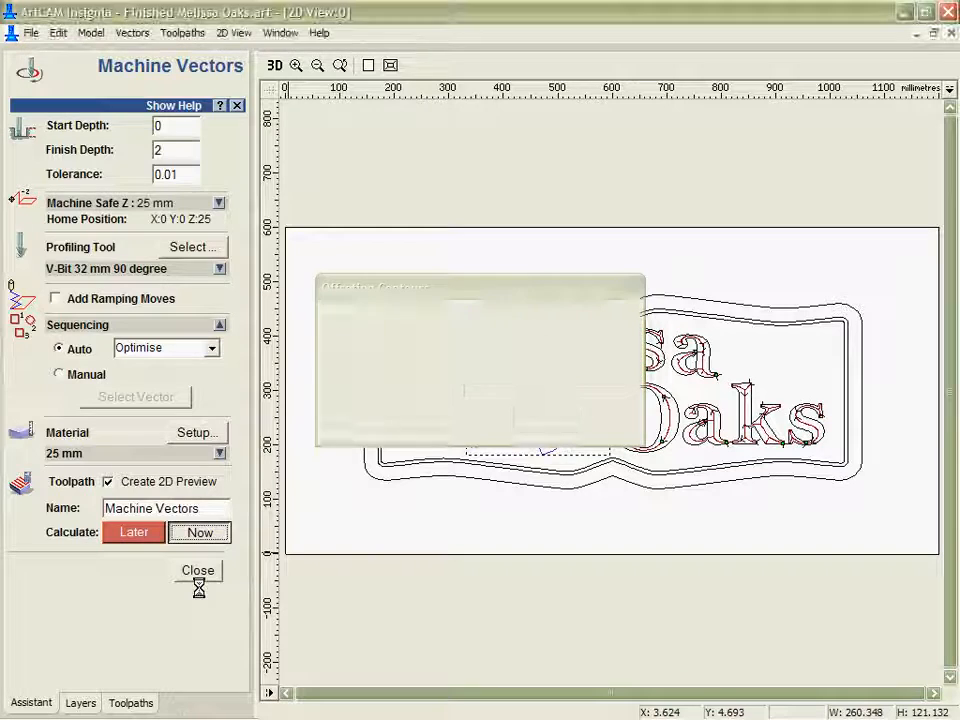
pyautogui.click(198, 575)
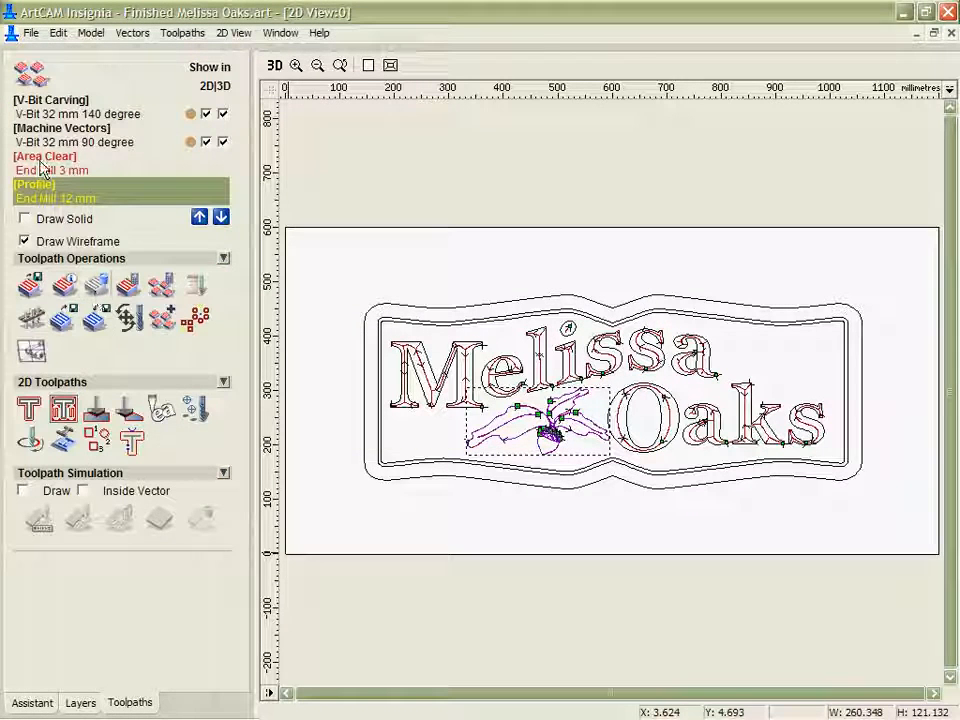
# Calculate the Area Clear toolpath between the two inner border outlines with the End Mill 3 mm.
pyautogui.doubleClick(42, 170)
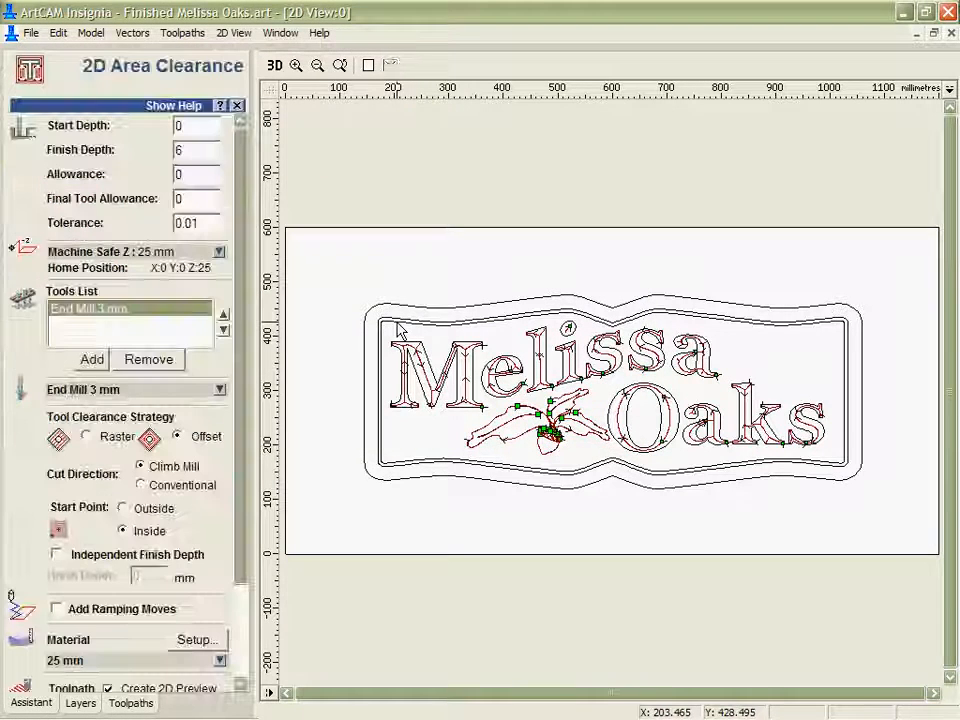
pyautogui.scroll(-3, 185, 430)
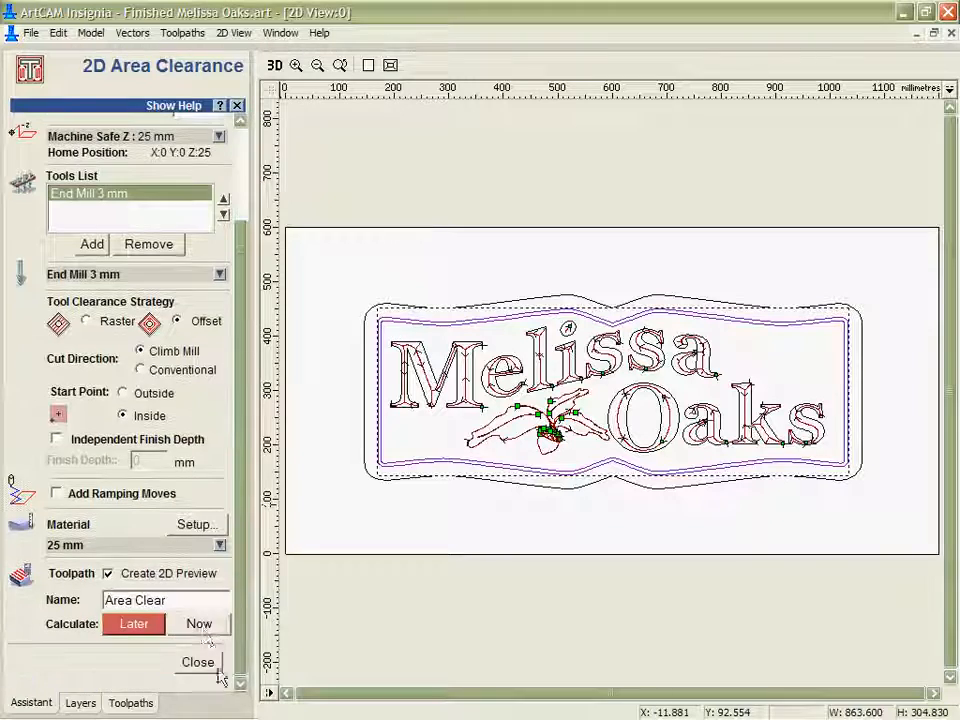
pyautogui.click(205, 667)
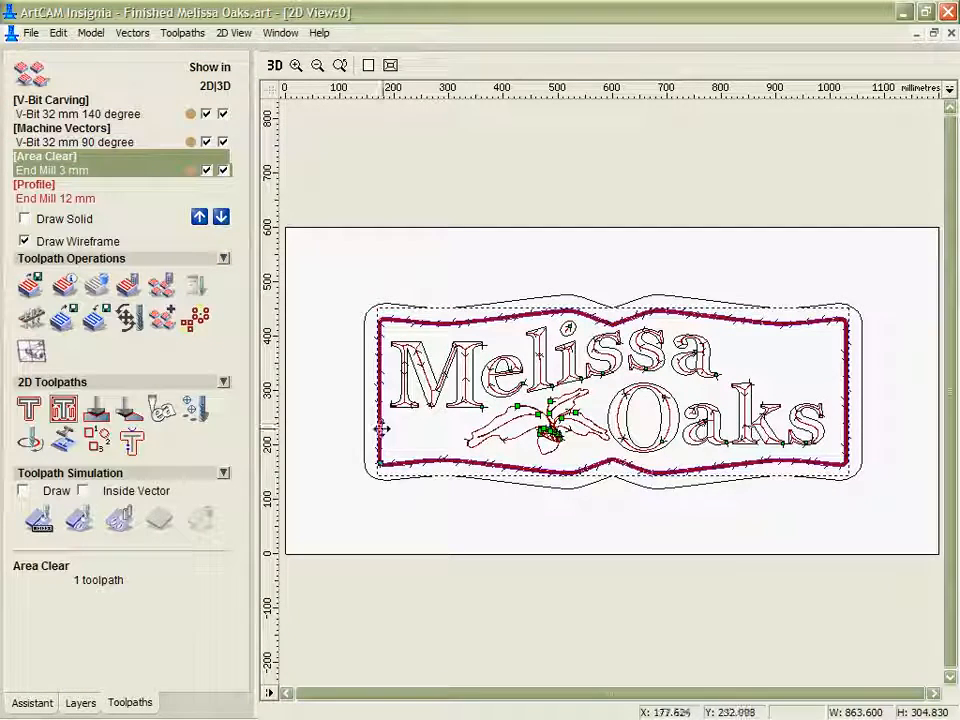
# Calculate the Profile toolpath around the sign's outer border with the End Mill 12 mm.
pyautogui.doubleClick(55, 198)
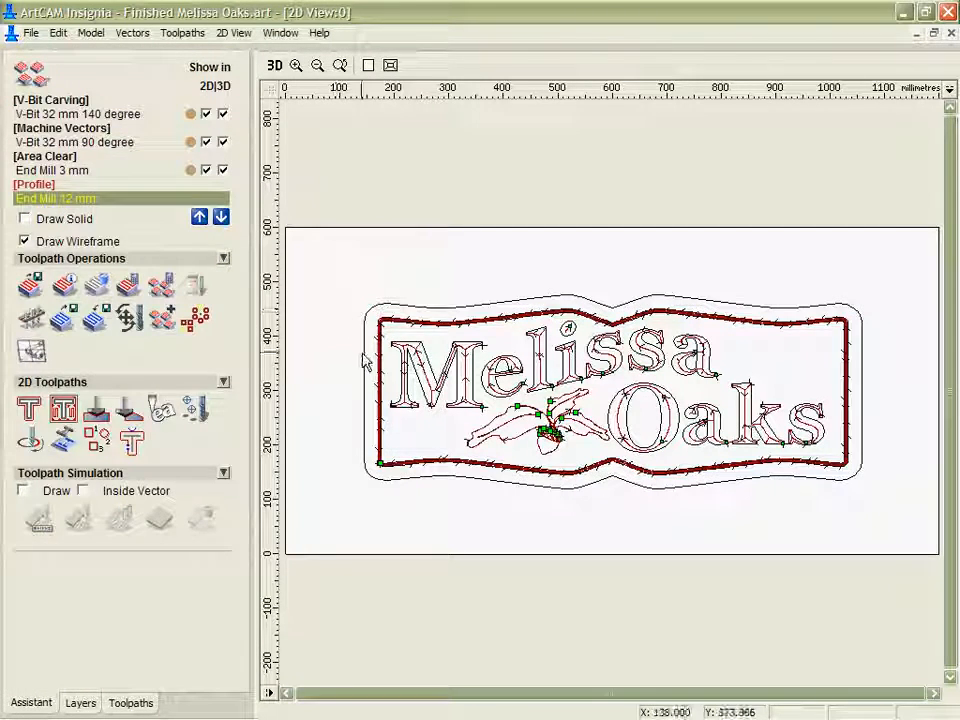
pyautogui.moveTo(240, 500); pyautogui.dragTo(240, 658)
pyautogui.moveTo(243, 607); pyautogui.dragTo(241, 660)
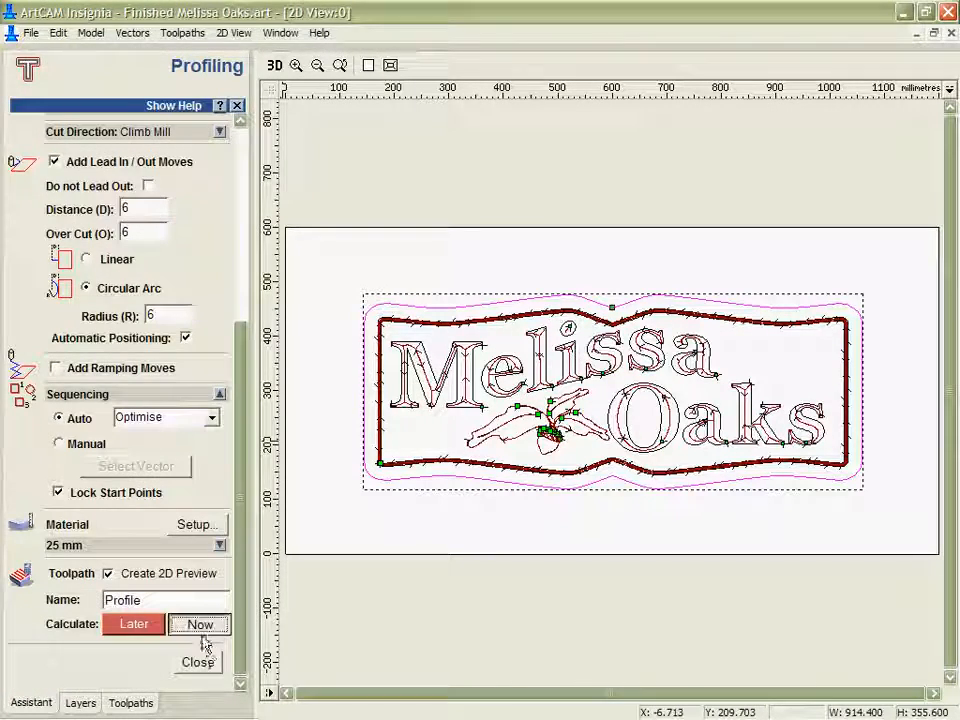
pyautogui.click(199, 623)
pyautogui.click(199, 662)
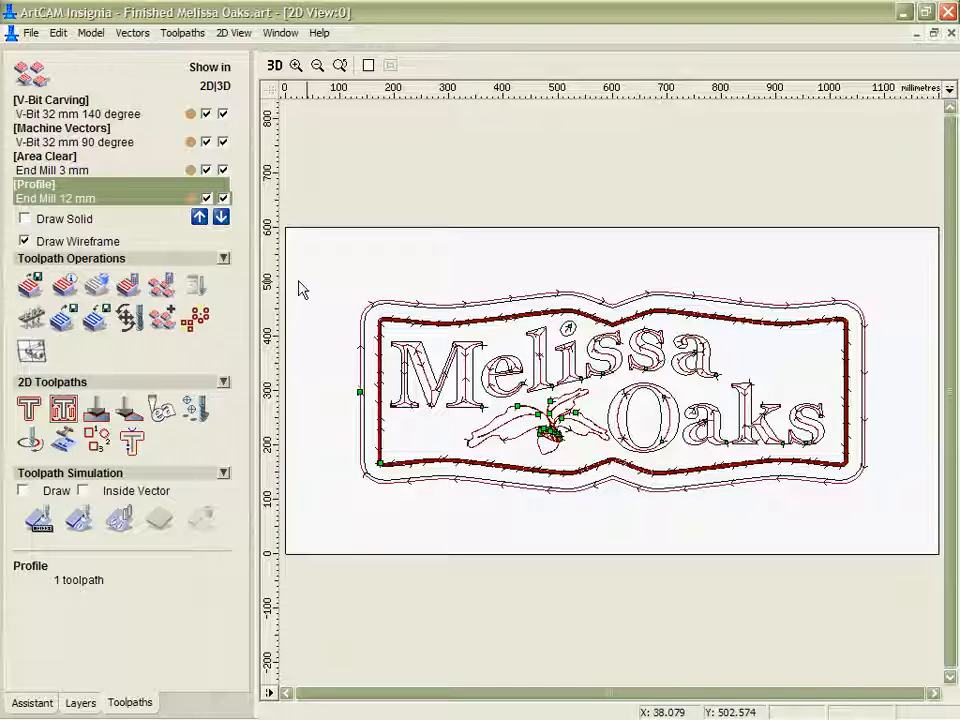
# Preview the calculated toolpaths as solid cuts in the 2D view and return to wireframe only.
pyautogui.click(24, 219)
pyautogui.click(24, 219)
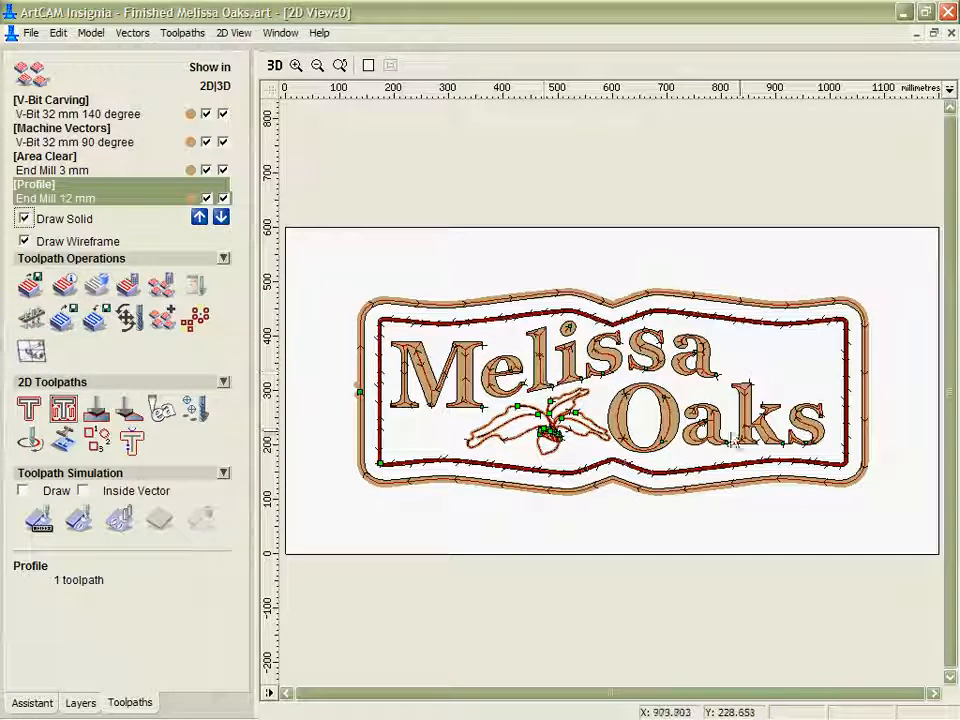
pyautogui.click(24, 219)
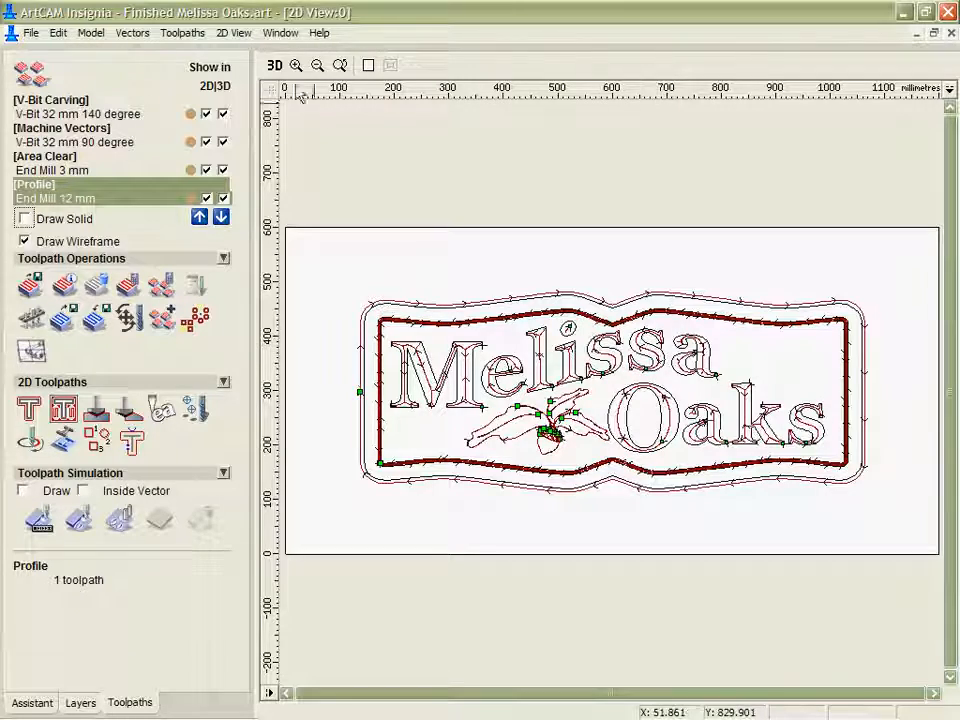
# Examine the calculated toolpaths and their rapid moves in the 3D view.
pyautogui.click(275, 68)
pyautogui.moveTo(786, 439); pyautogui.dragTo(693, 462)
pyautogui.scroll(5, 662, 411)
pyautogui.scroll(-4, 660, 411)
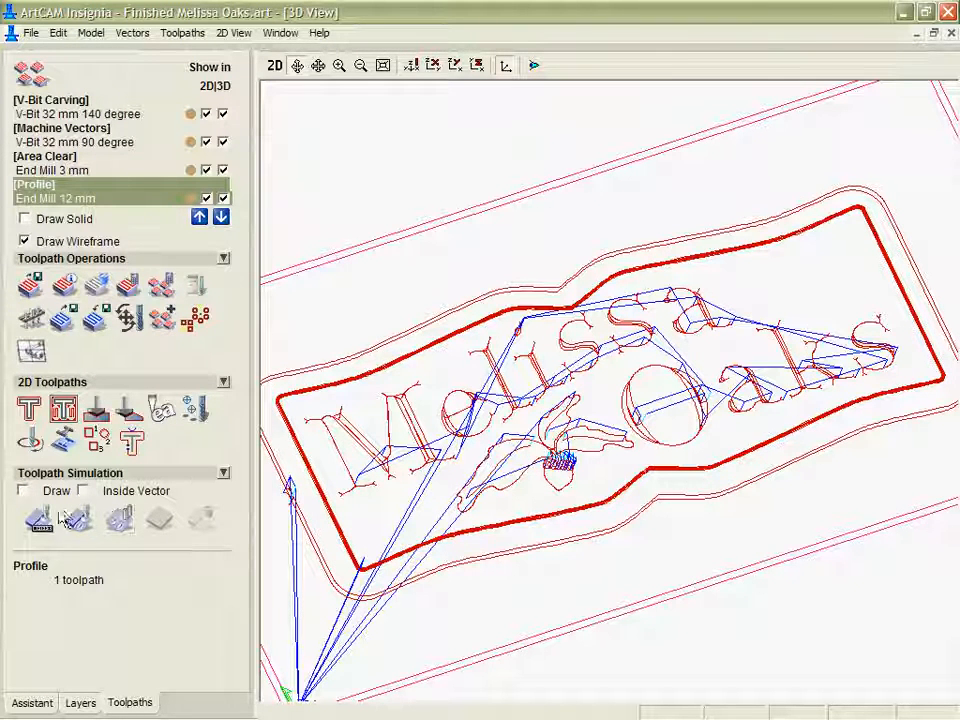
# Simulate the V-Bit Carving toolpath on the material block and examine the carved lettering in 3D.
pyautogui.click(62, 113)
pyautogui.click(38, 520)
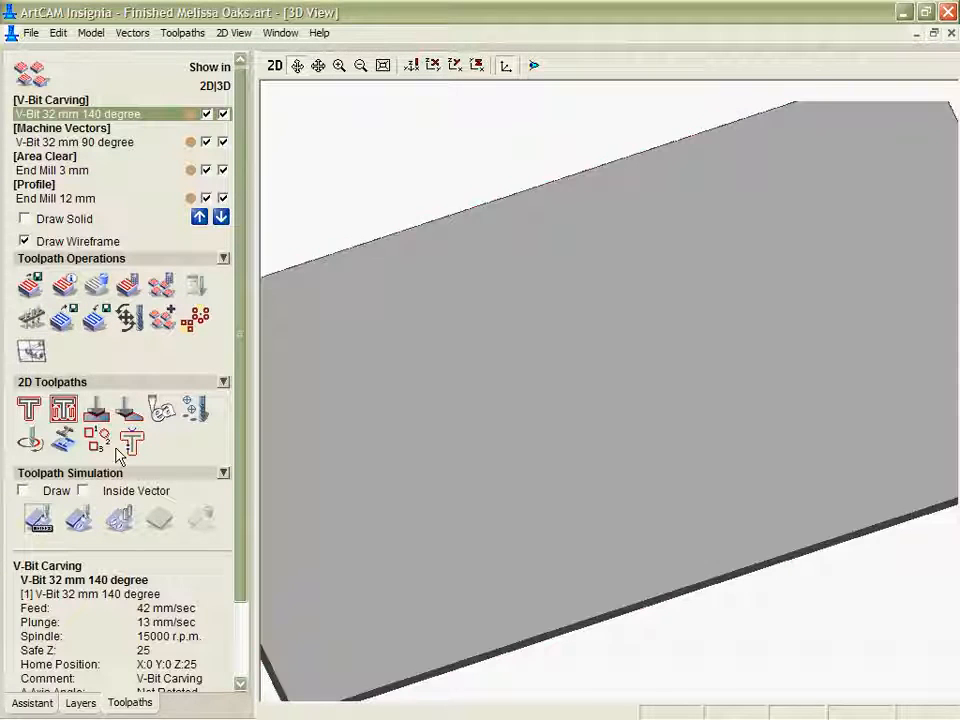
pyautogui.moveTo(120, 357); pyautogui.dragTo(372, 158)
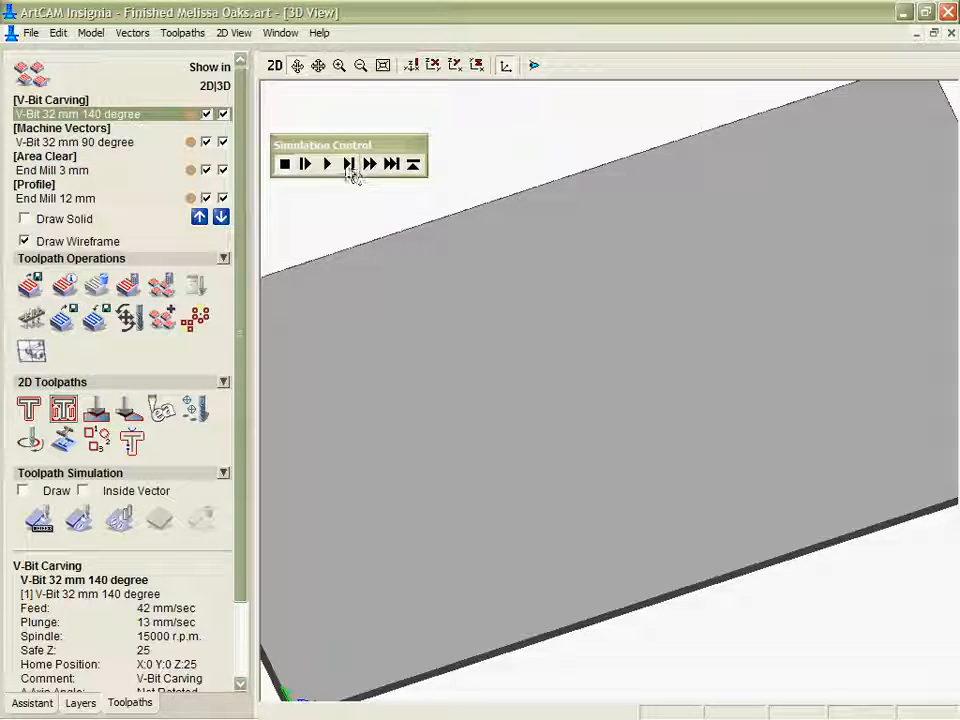
pyautogui.click(329, 165)
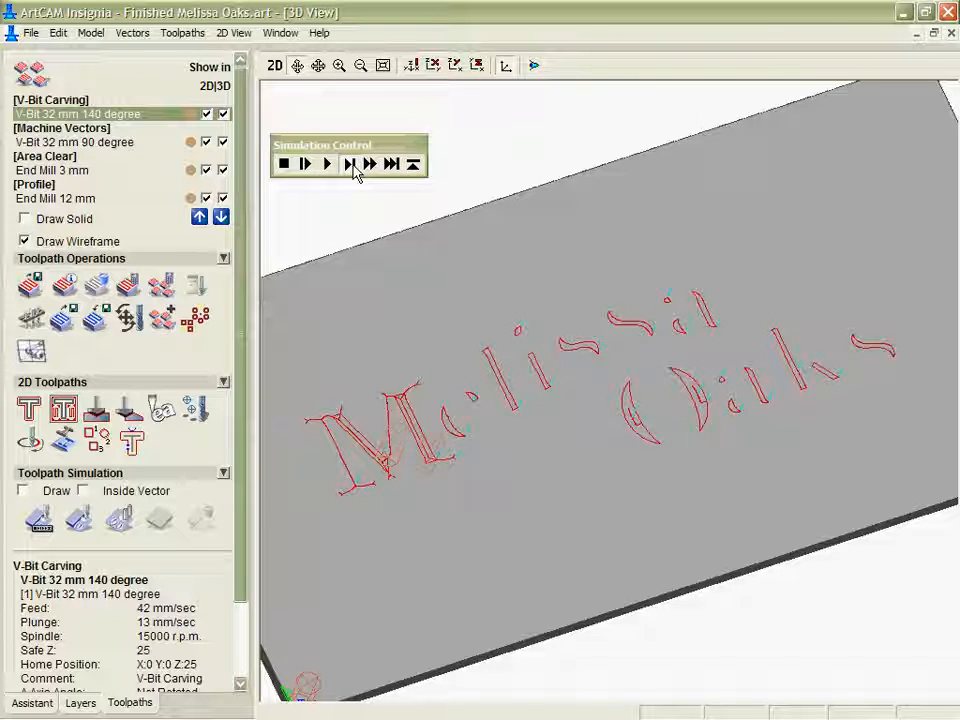
pyautogui.click(373, 171)
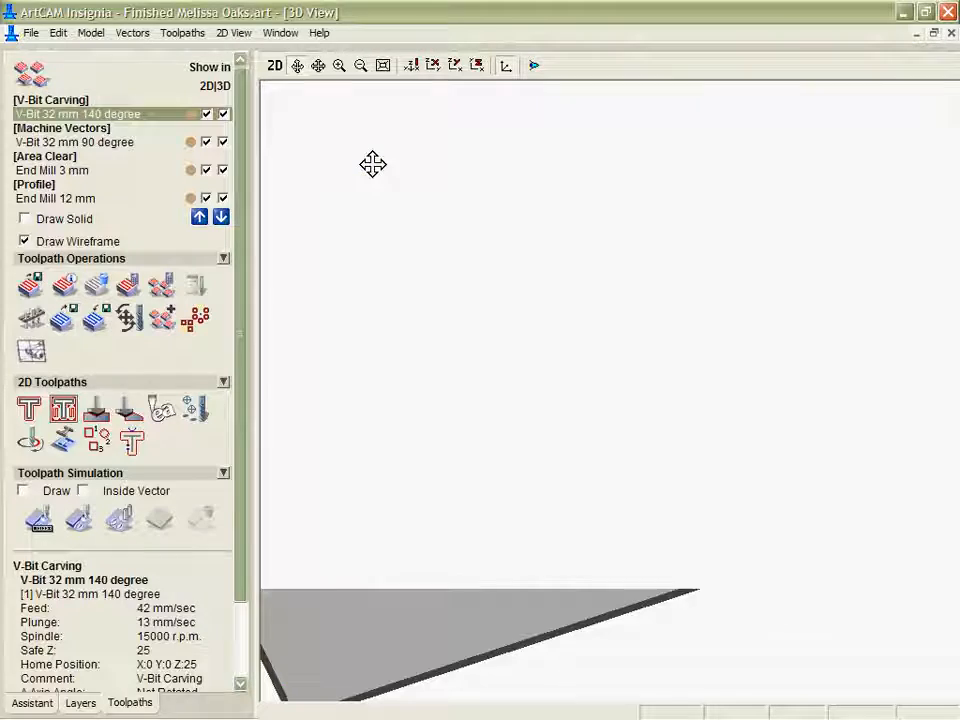
pyautogui.moveTo(499, 369); pyautogui.dragTo(591, 433)
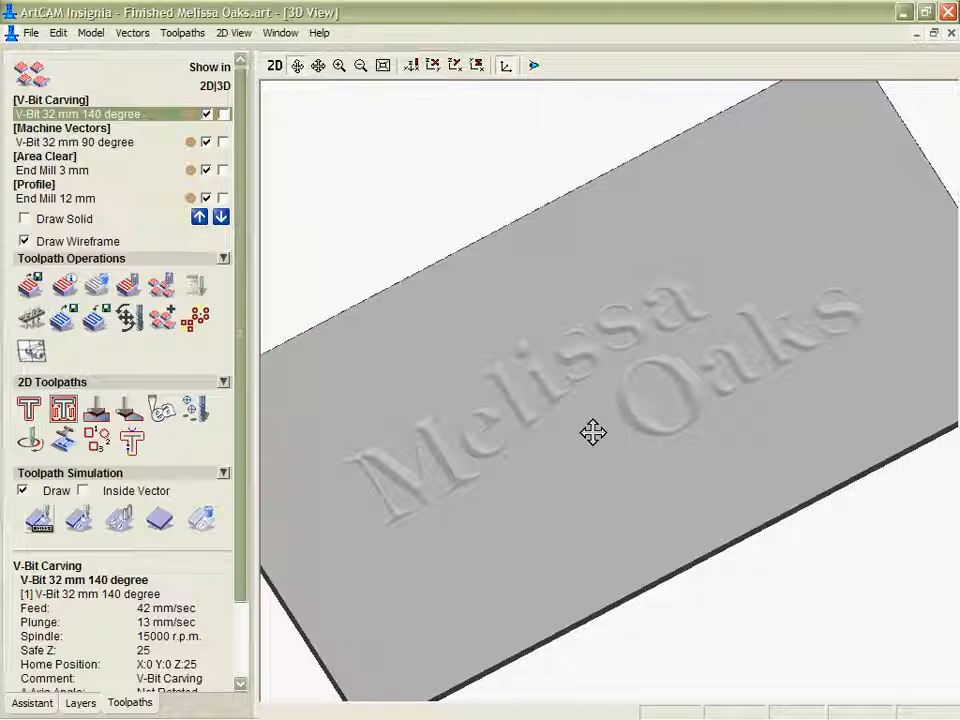
# Simulate all toolpaths on the block and examine the finished sign from several angles.
pyautogui.click(120, 520)
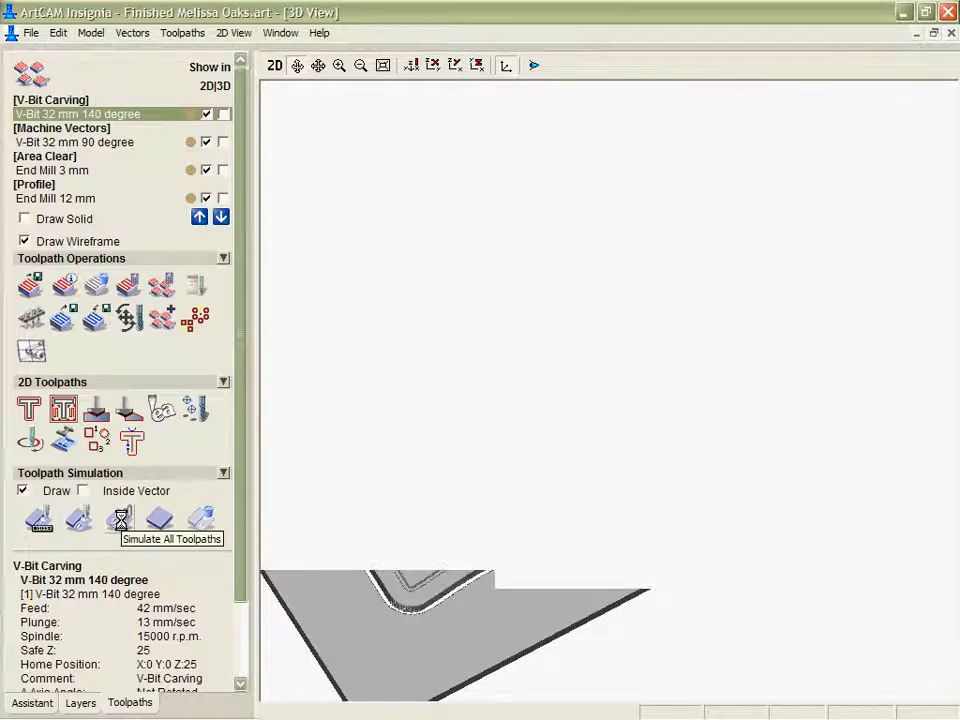
pyautogui.moveTo(733, 499); pyautogui.dragTo(609, 559)
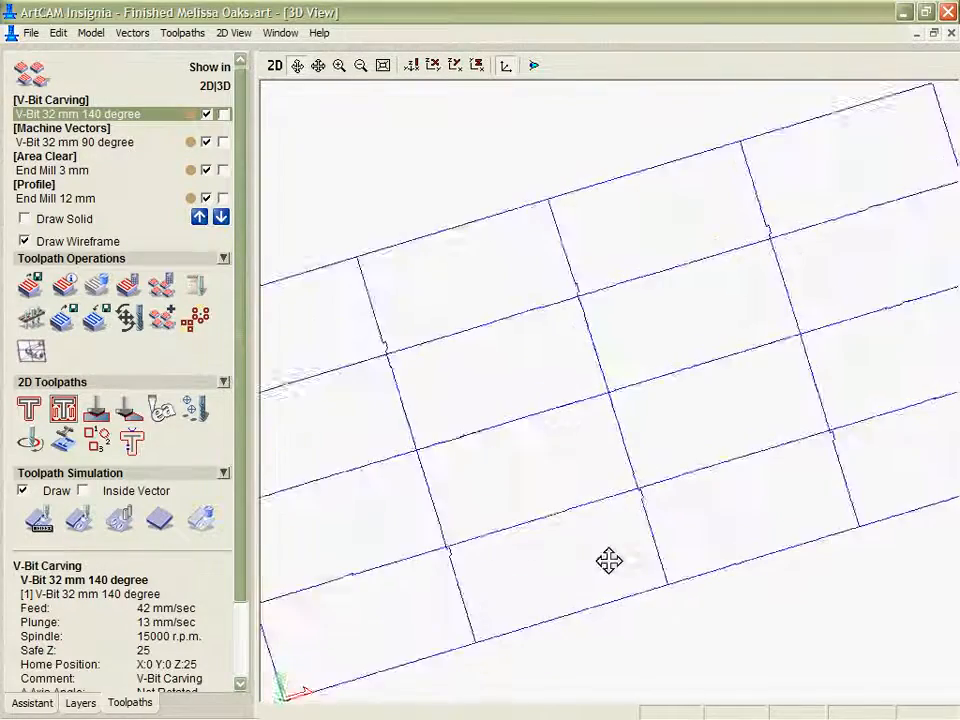
pyautogui.moveTo(741, 527); pyautogui.dragTo(733, 411)
pyautogui.scroll(1, 604, 444)
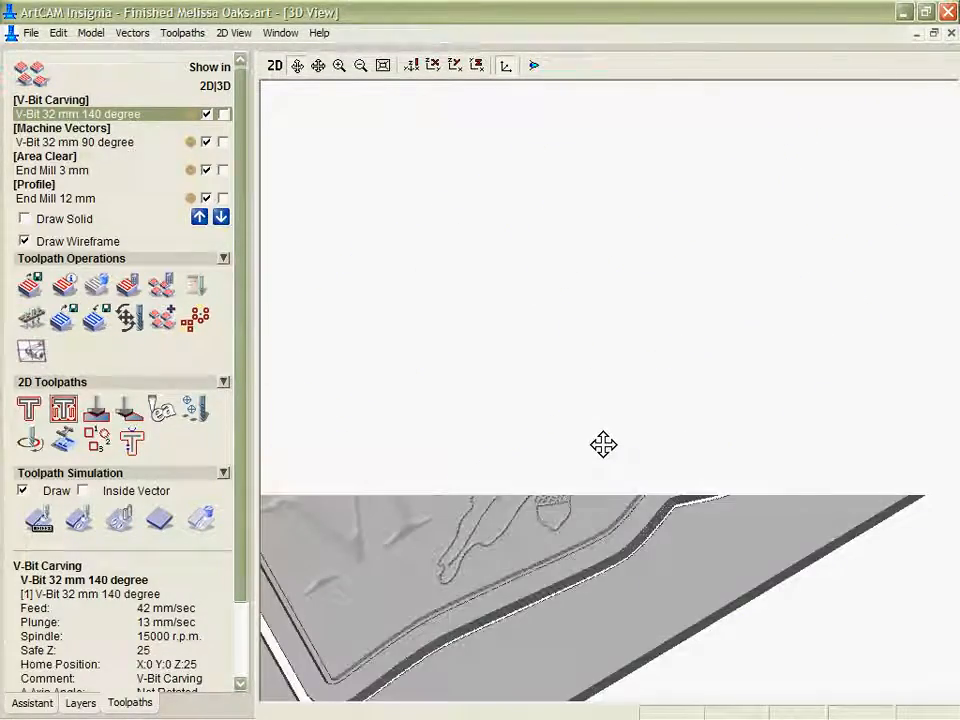
pyautogui.scroll(-2, 602, 450)
pyautogui.moveTo(688, 423); pyautogui.dragTo(681, 476)
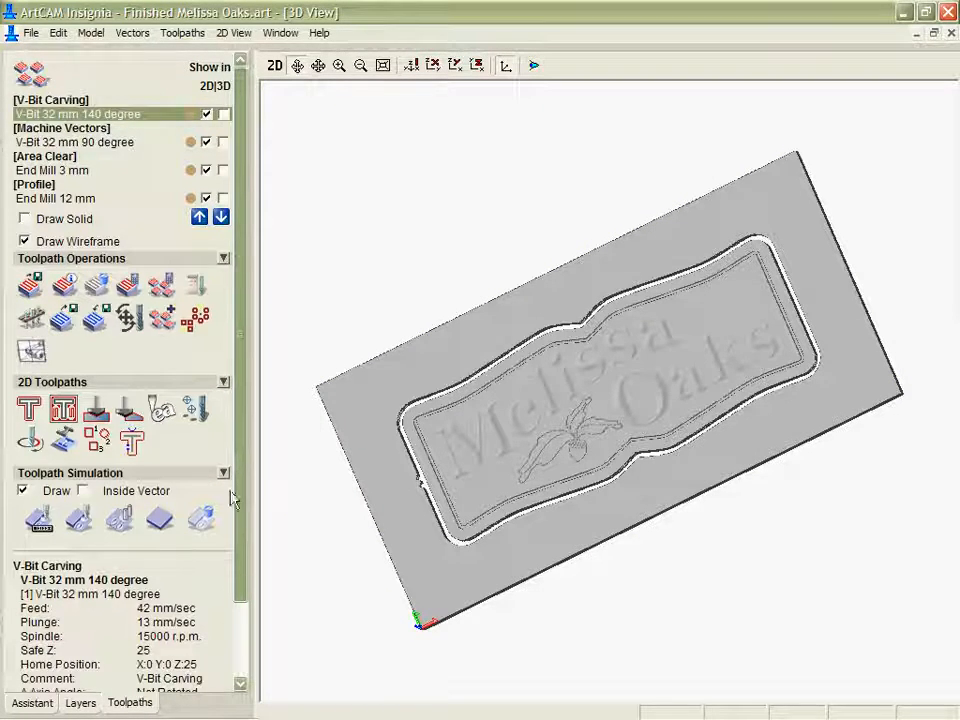
pyautogui.scroll(3, 636, 414)
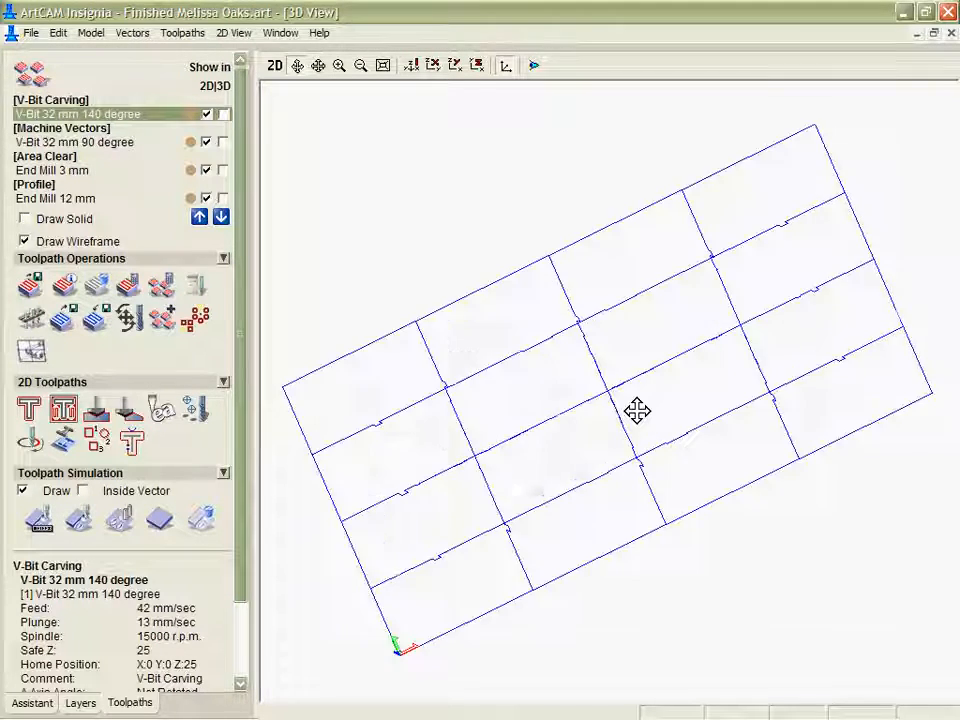
# Review the toolpath summary, checking the machining time of the individual toolpaths and the rates the estimates are based on.
pyautogui.click(195, 289)
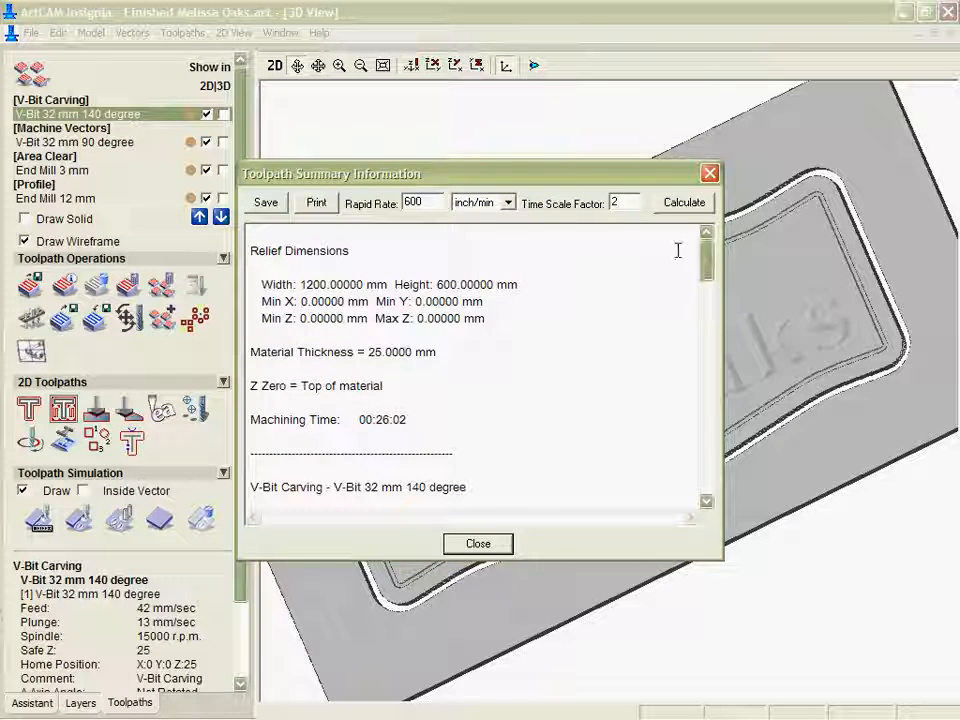
pyautogui.moveTo(707, 264); pyautogui.dragTo(713, 332)
pyautogui.moveTo(390, 300); pyautogui.dragTo(411, 313)
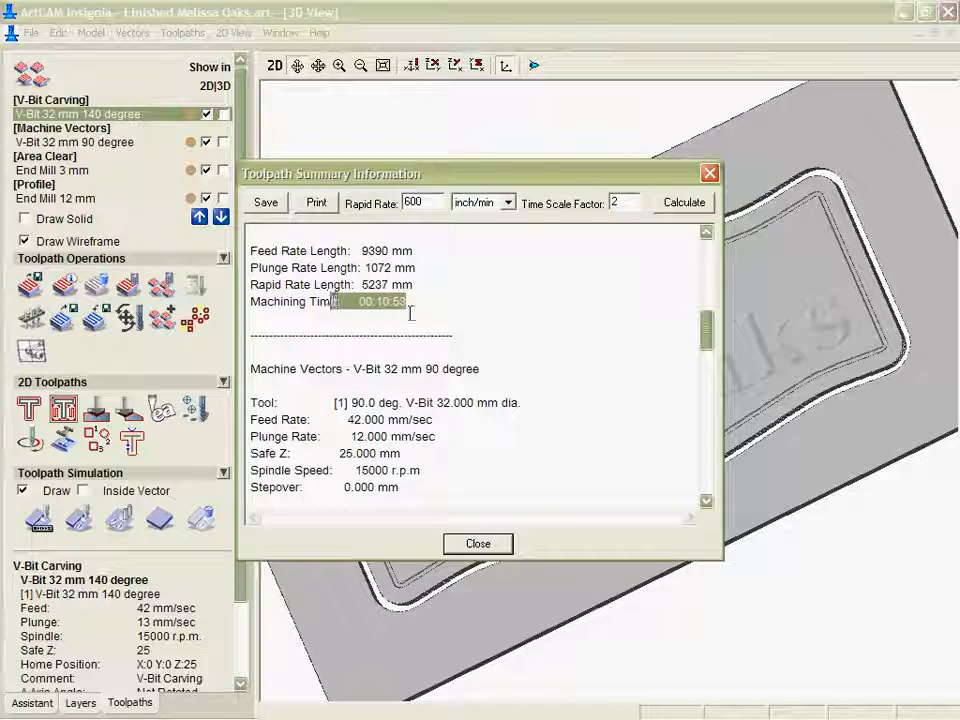
pyautogui.scroll(-4, 576, 391)
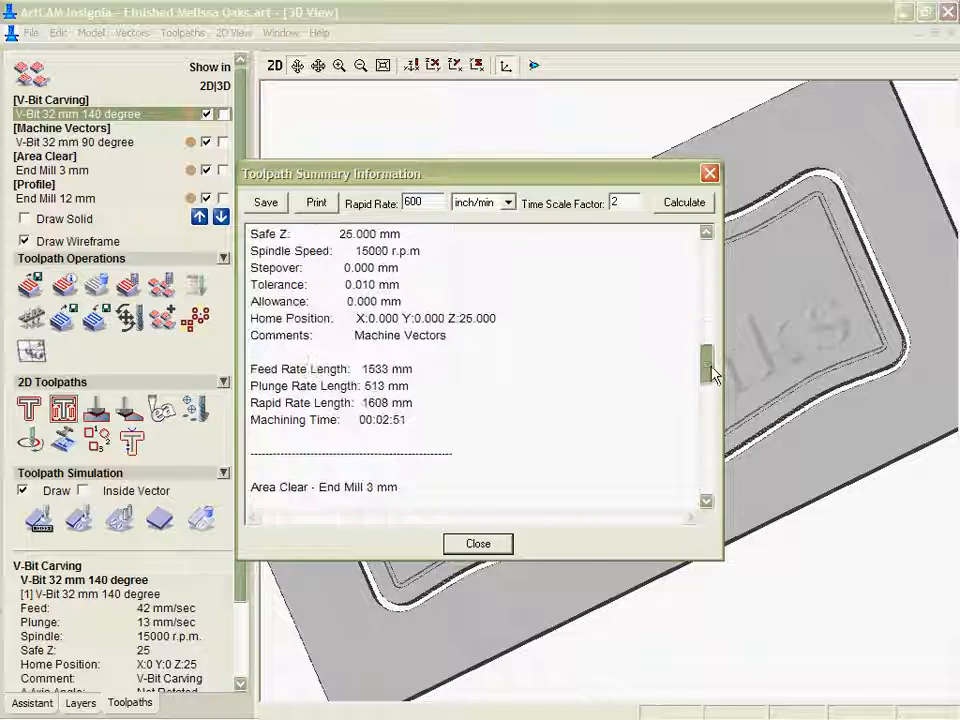
pyautogui.moveTo(418, 420); pyautogui.dragTo(267, 420)
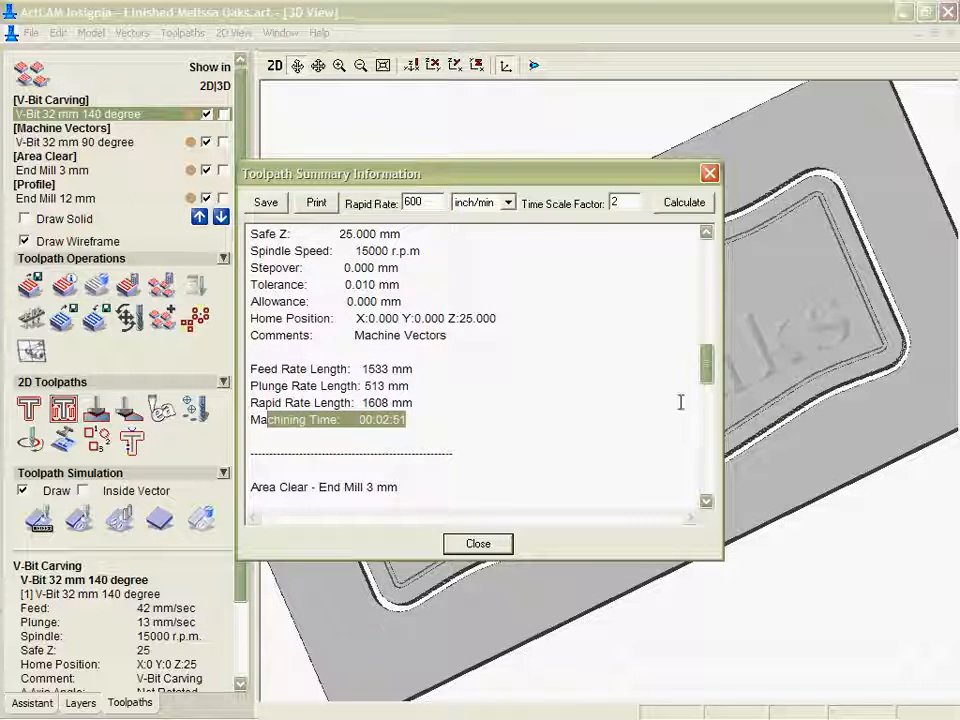
pyautogui.moveTo(704, 388); pyautogui.dragTo(704, 500)
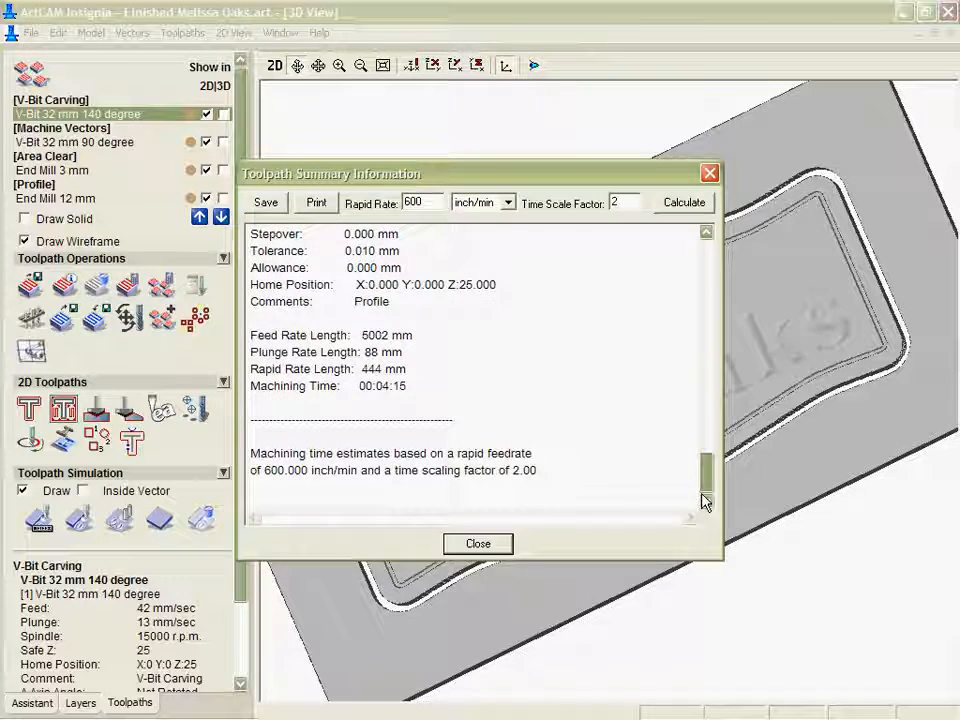
pyautogui.click(476, 543)
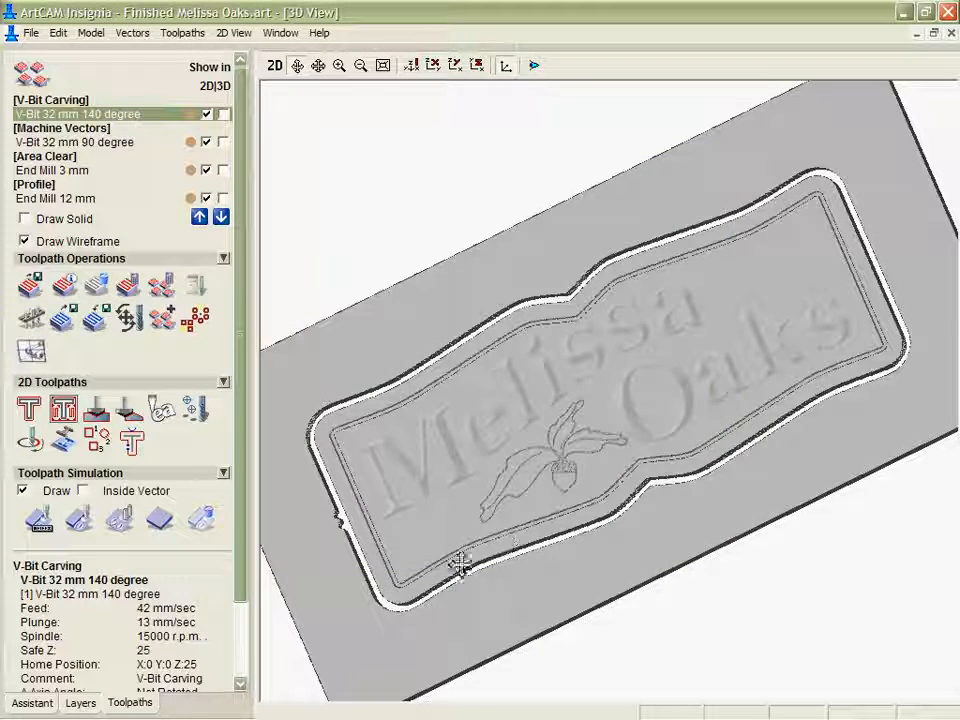
# Return to the 2D view and hide all four toolpaths there so only the sign vectors are drawn.
pyautogui.click(274, 65)
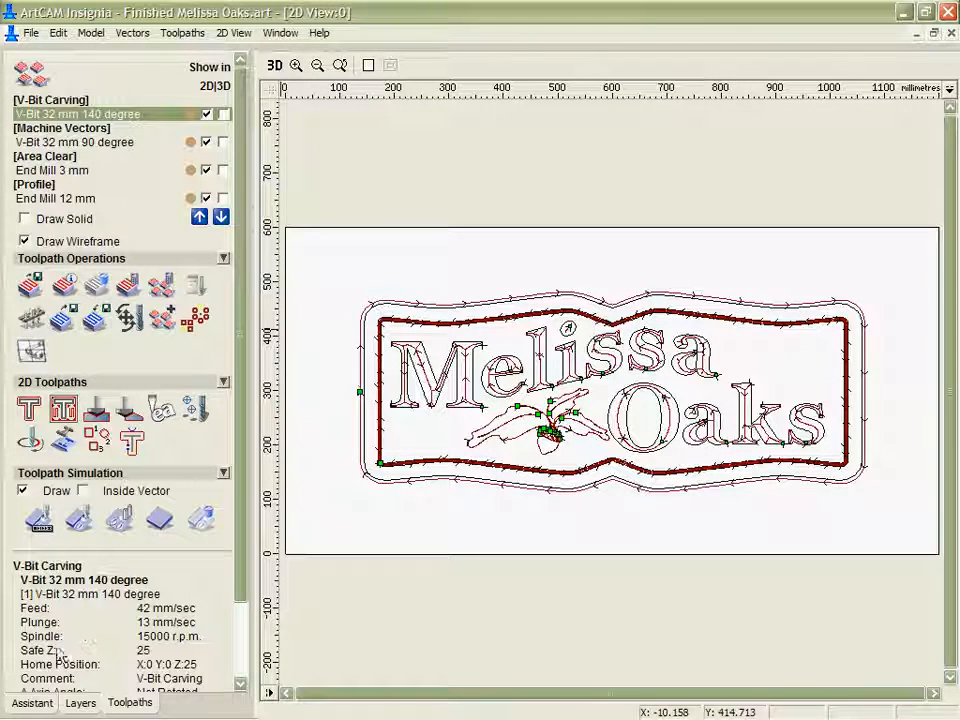
pyautogui.click(30, 703)
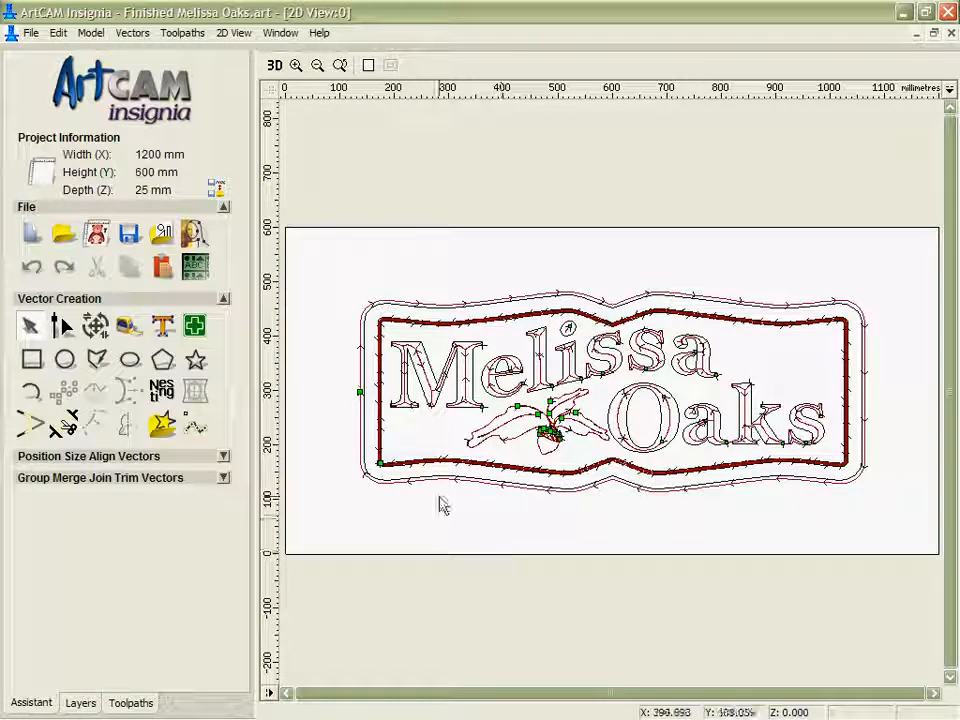
pyautogui.click(80, 703)
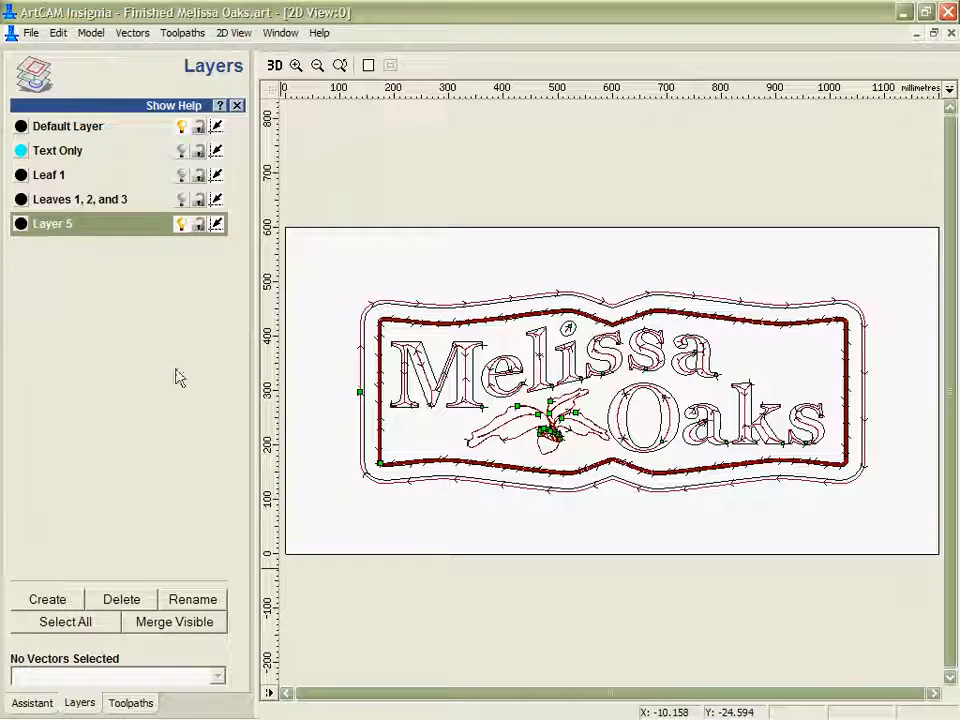
pyautogui.click(132, 703)
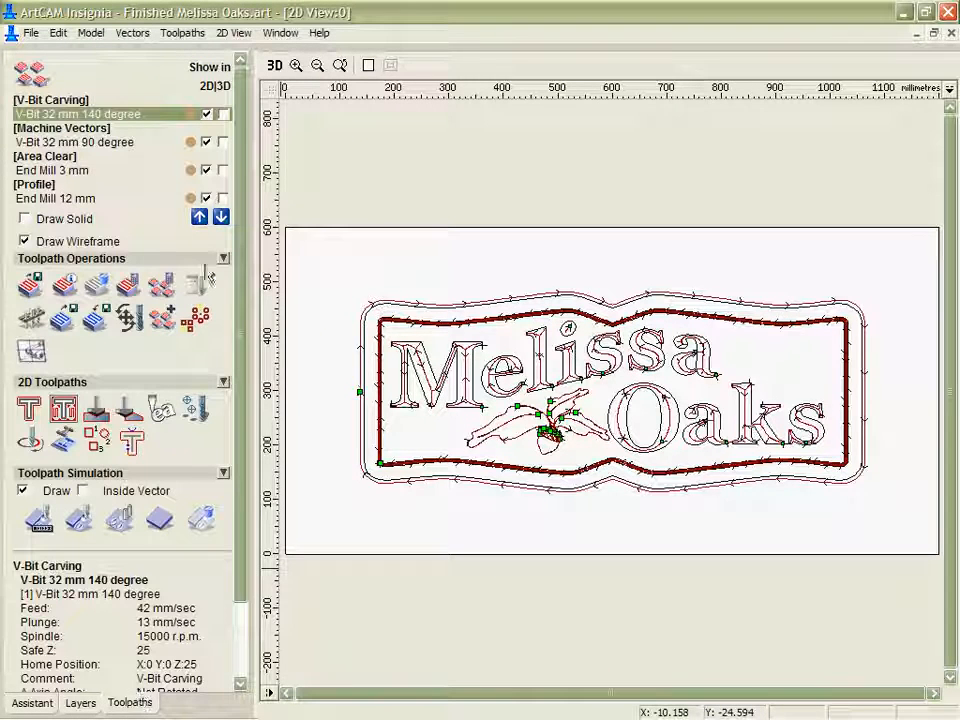
pyautogui.click(206, 199)
pyautogui.click(206, 171)
pyautogui.click(206, 143)
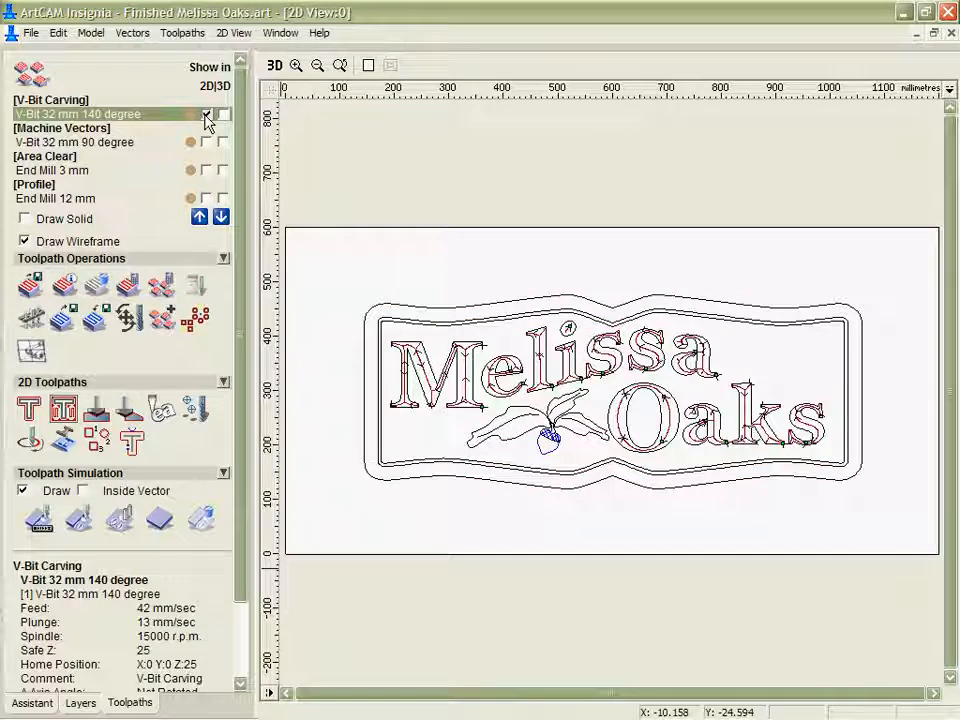
pyautogui.click(206, 115)
# Select all of the sign's vectors and resize them to a width of 1100 mm with width and height linked.
pyautogui.click(33, 703)
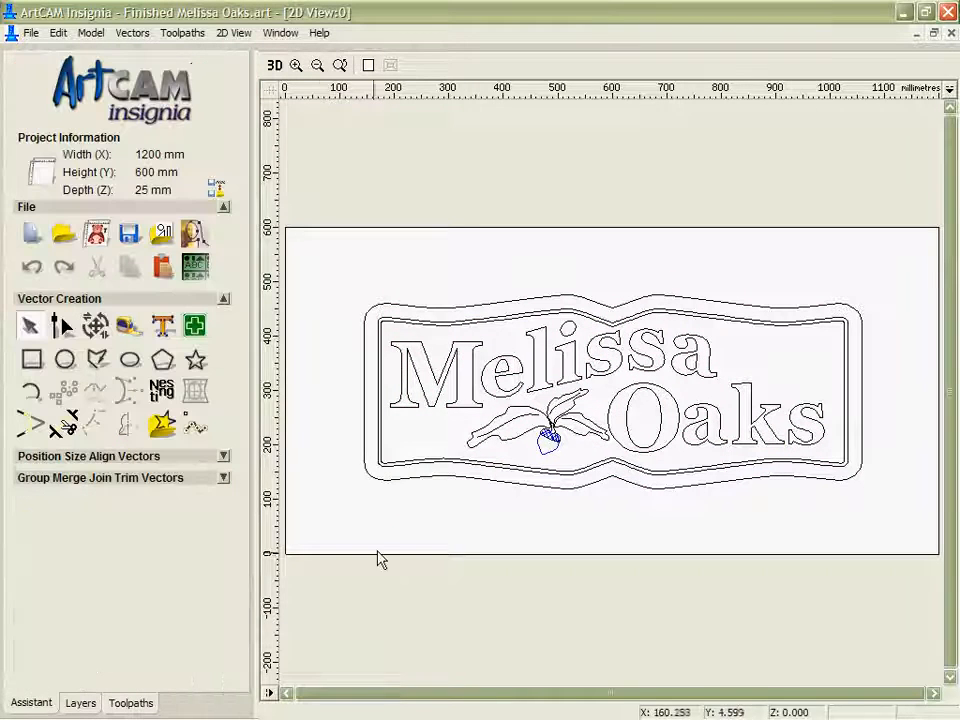
pyautogui.moveTo(330, 227); pyautogui.dragTo(930, 545)
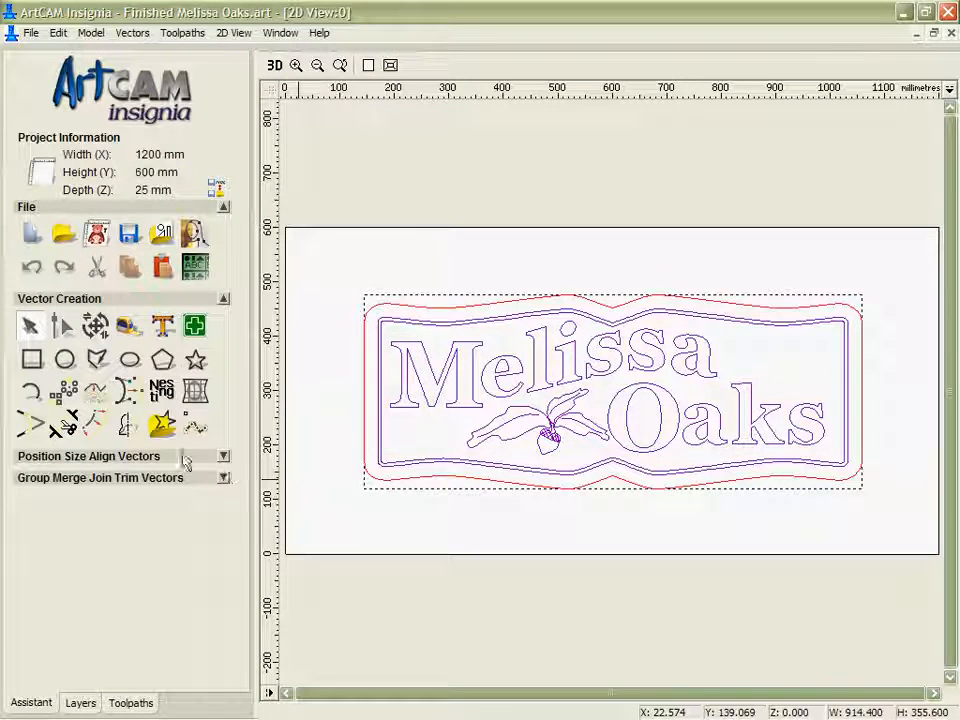
pyautogui.click(96, 325)
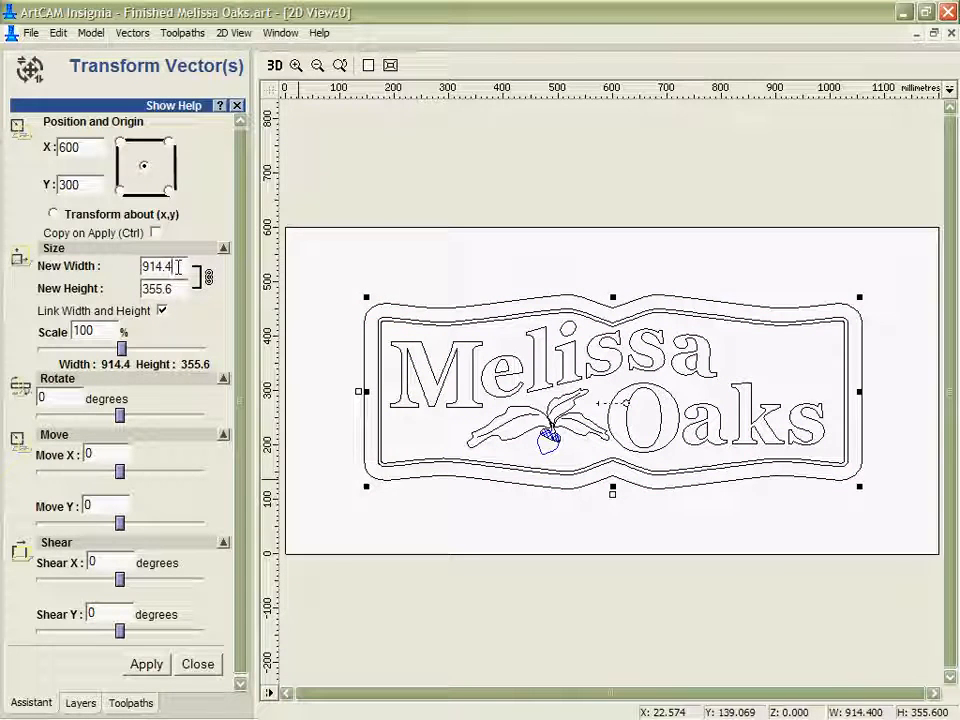
pyautogui.write('1100')
pyautogui.click(146, 664)
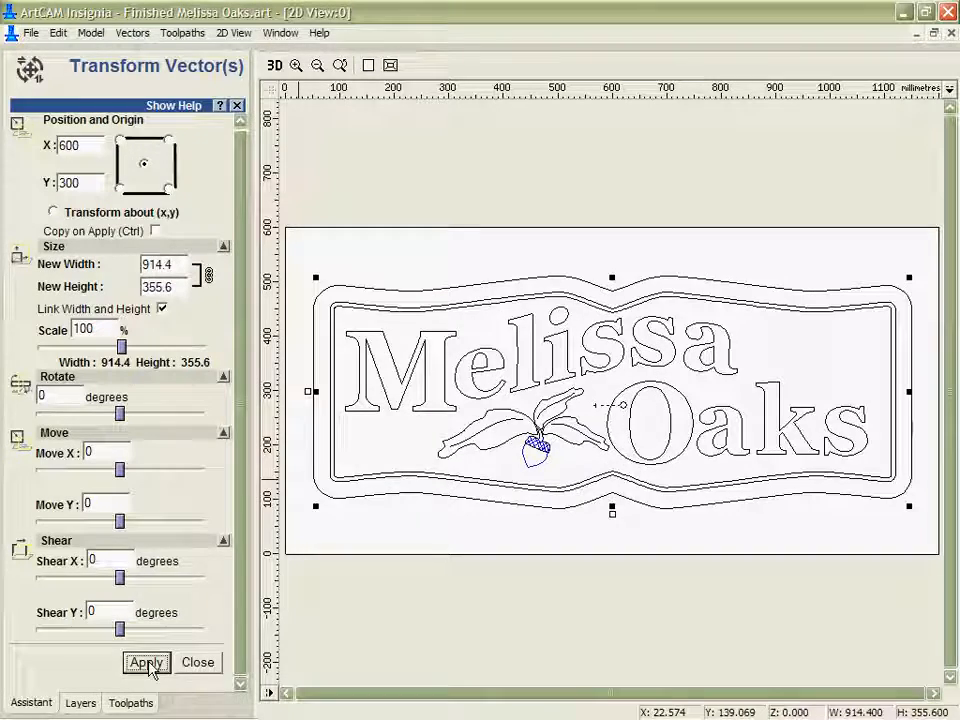
pyautogui.click(195, 664)
pyautogui.click(388, 564)
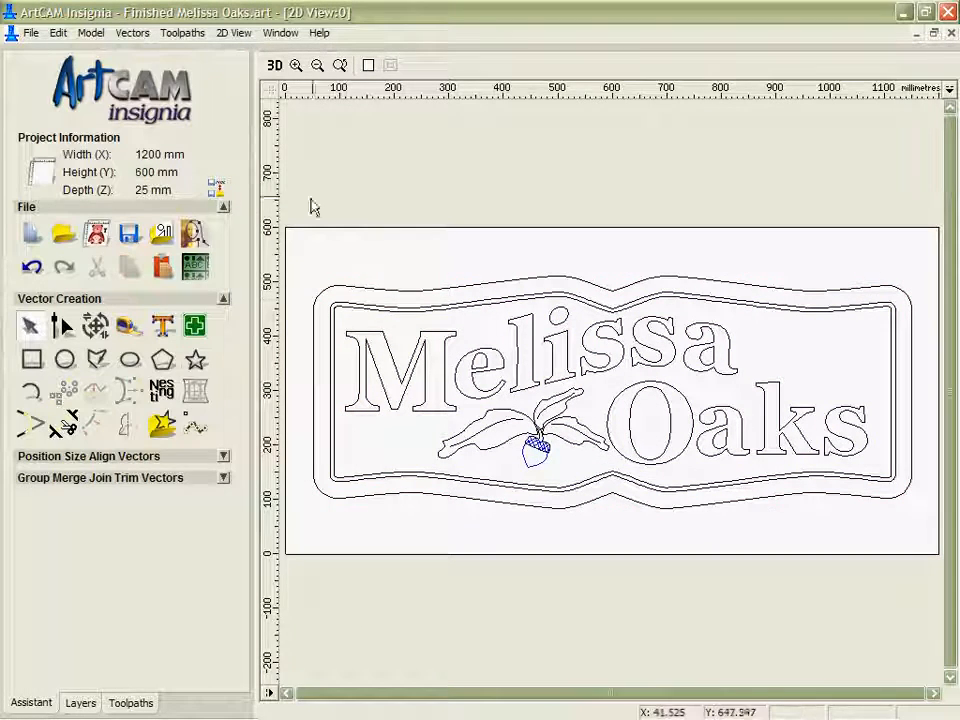
# Select all the resized sign vectors and batch calculate the V-Bit Carving, Machine Vectors, Area Clear and Profile toolpaths.
pyautogui.click(122, 702)
pyautogui.moveTo(289, 240); pyautogui.dragTo(935, 627)
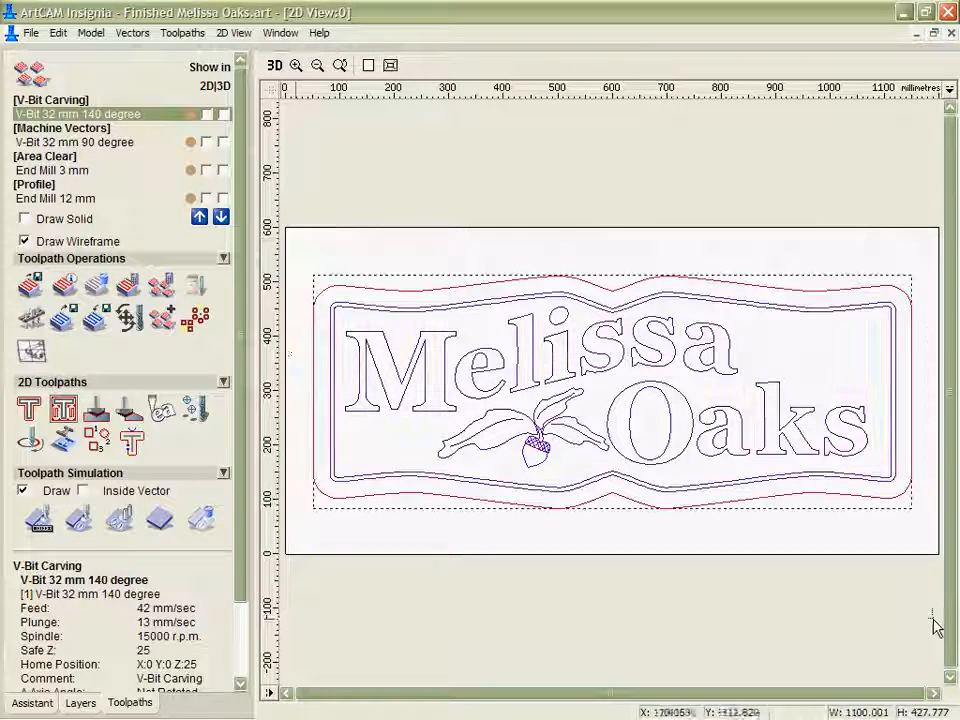
pyautogui.click(159, 289)
pyautogui.click(425, 496)
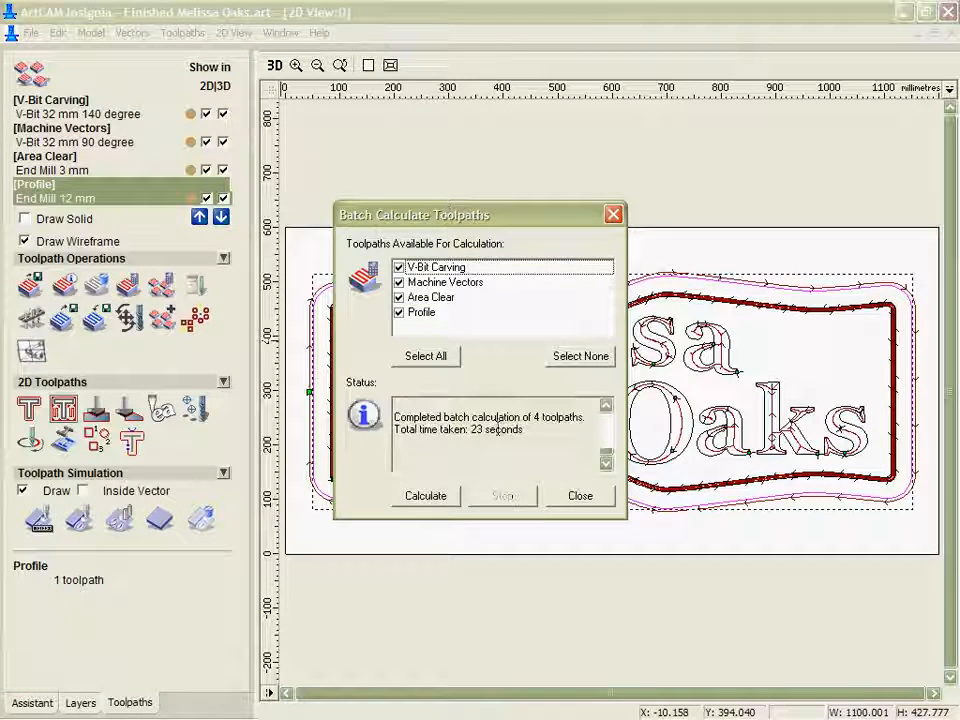
pyautogui.click(572, 496)
pyautogui.moveTo(745, 433); pyautogui.dragTo(640, 581)
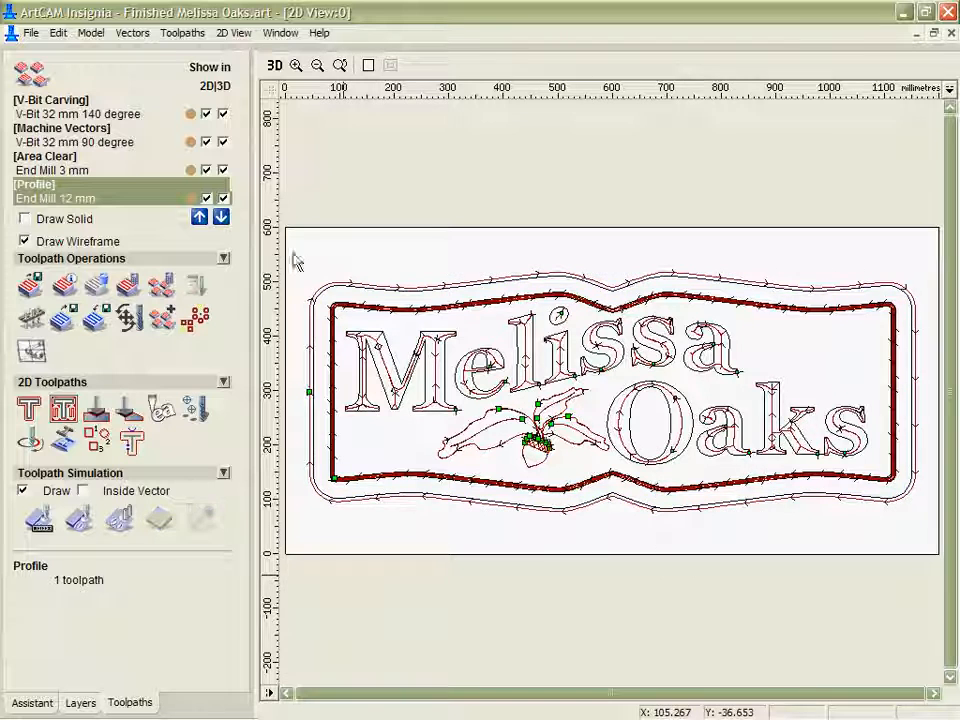
# Simulate all the recalculated toolpaths on the material block in the 3D view and examine the enlarged sign.
pyautogui.click(274, 65)
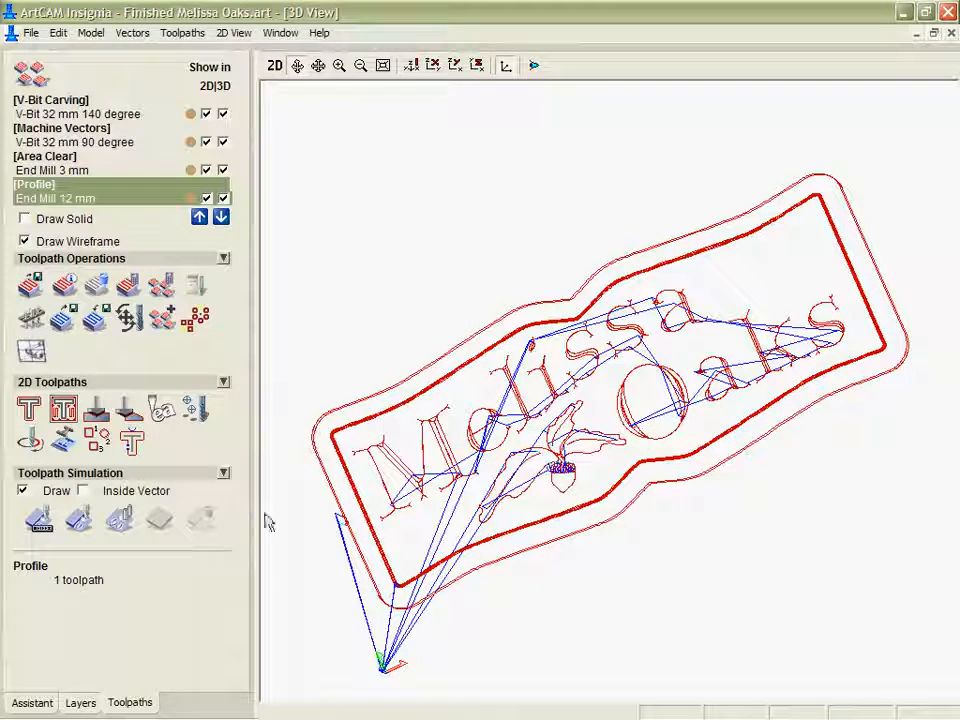
pyautogui.click(78, 519)
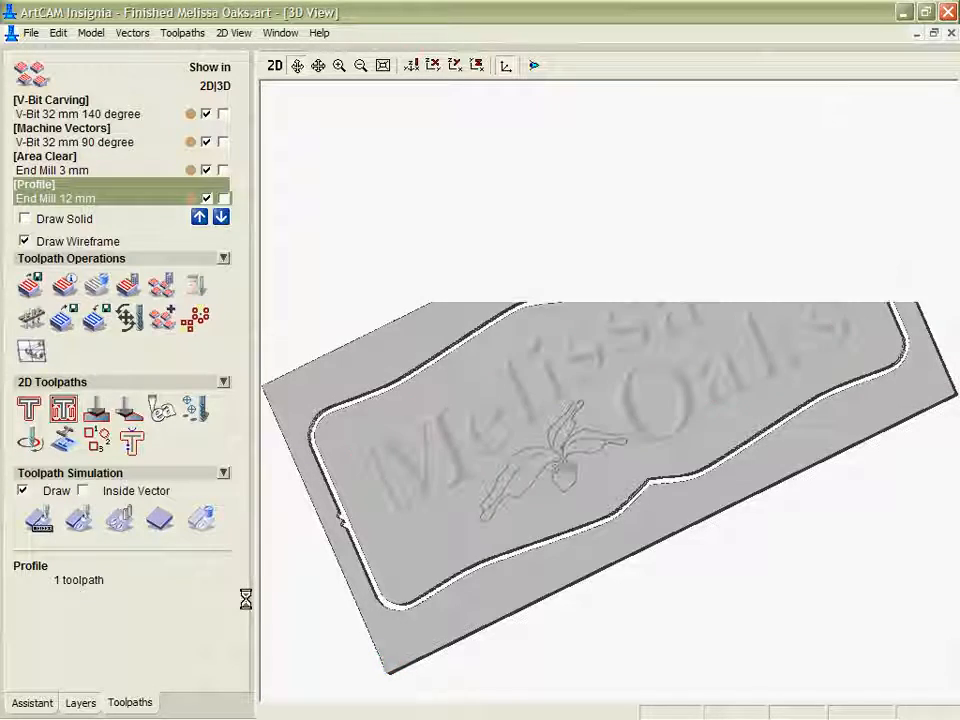
pyautogui.moveTo(629, 507)
pyautogui.mouseDown()
pyautogui.moveTo(705, 534)
pyautogui.moveTo(684, 332)
pyautogui.moveTo(744, 585)
pyautogui.mouseUp()
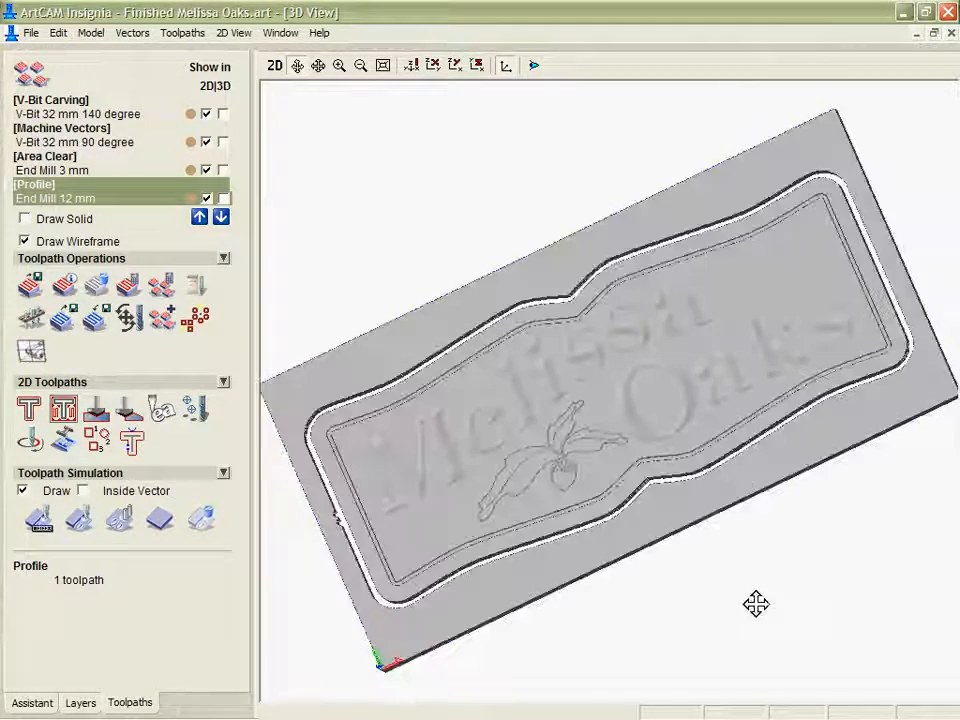